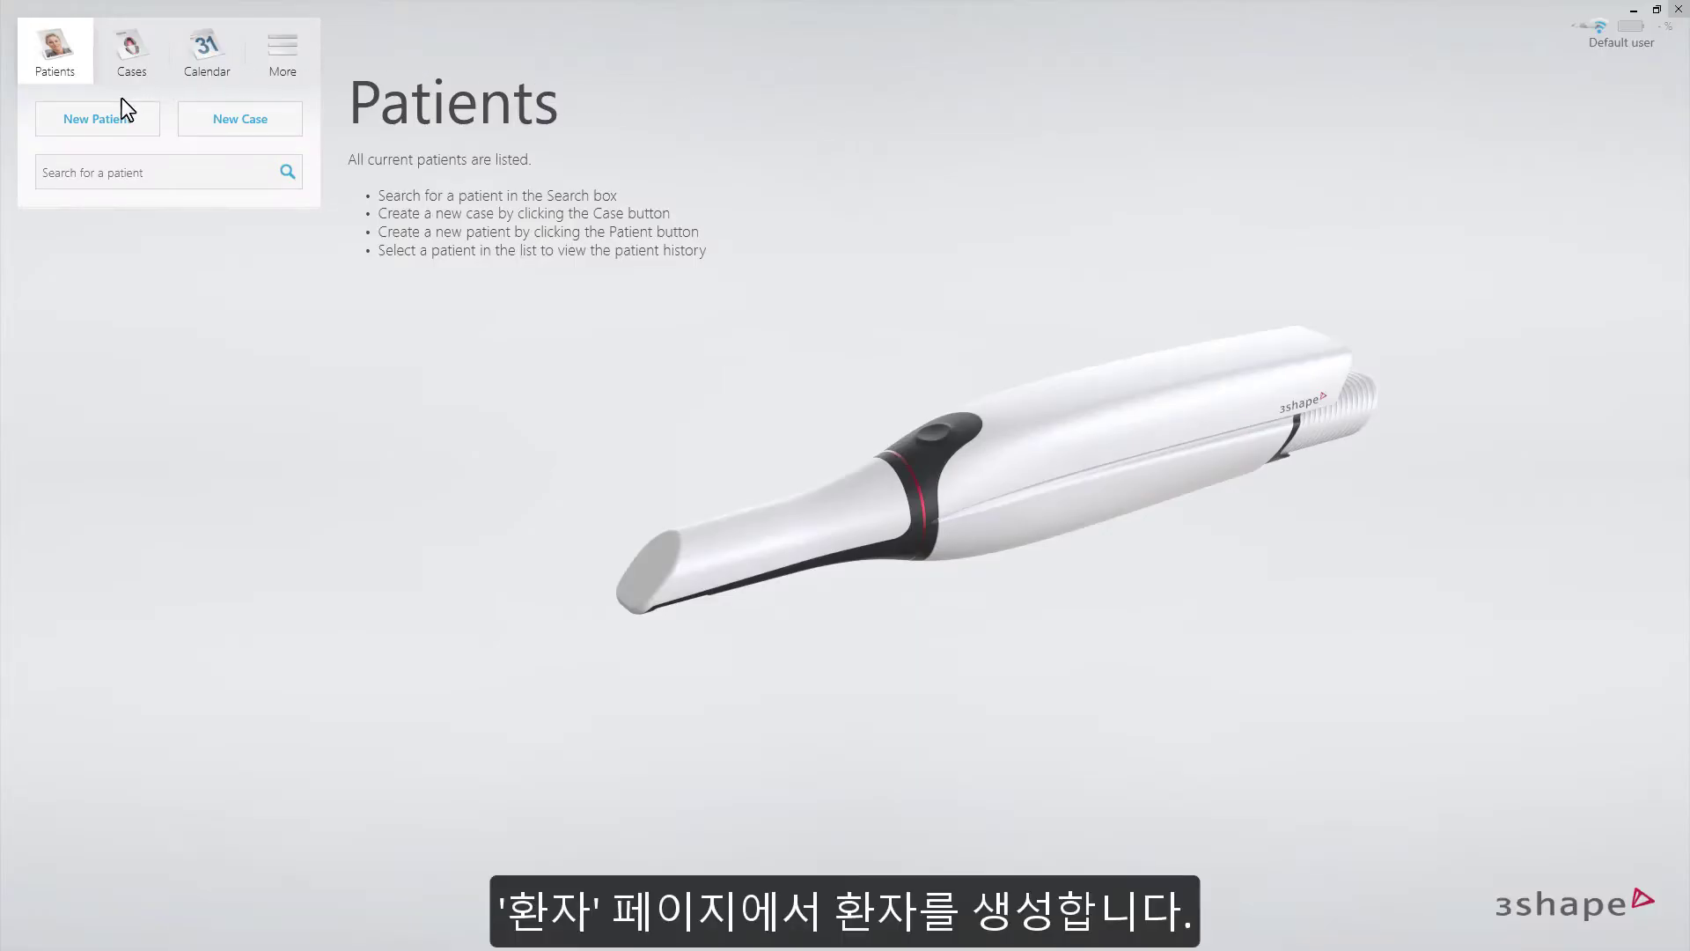
Start a new patient record and enter the patient's first name, moving on to the last name field.
left_click(117, 107)
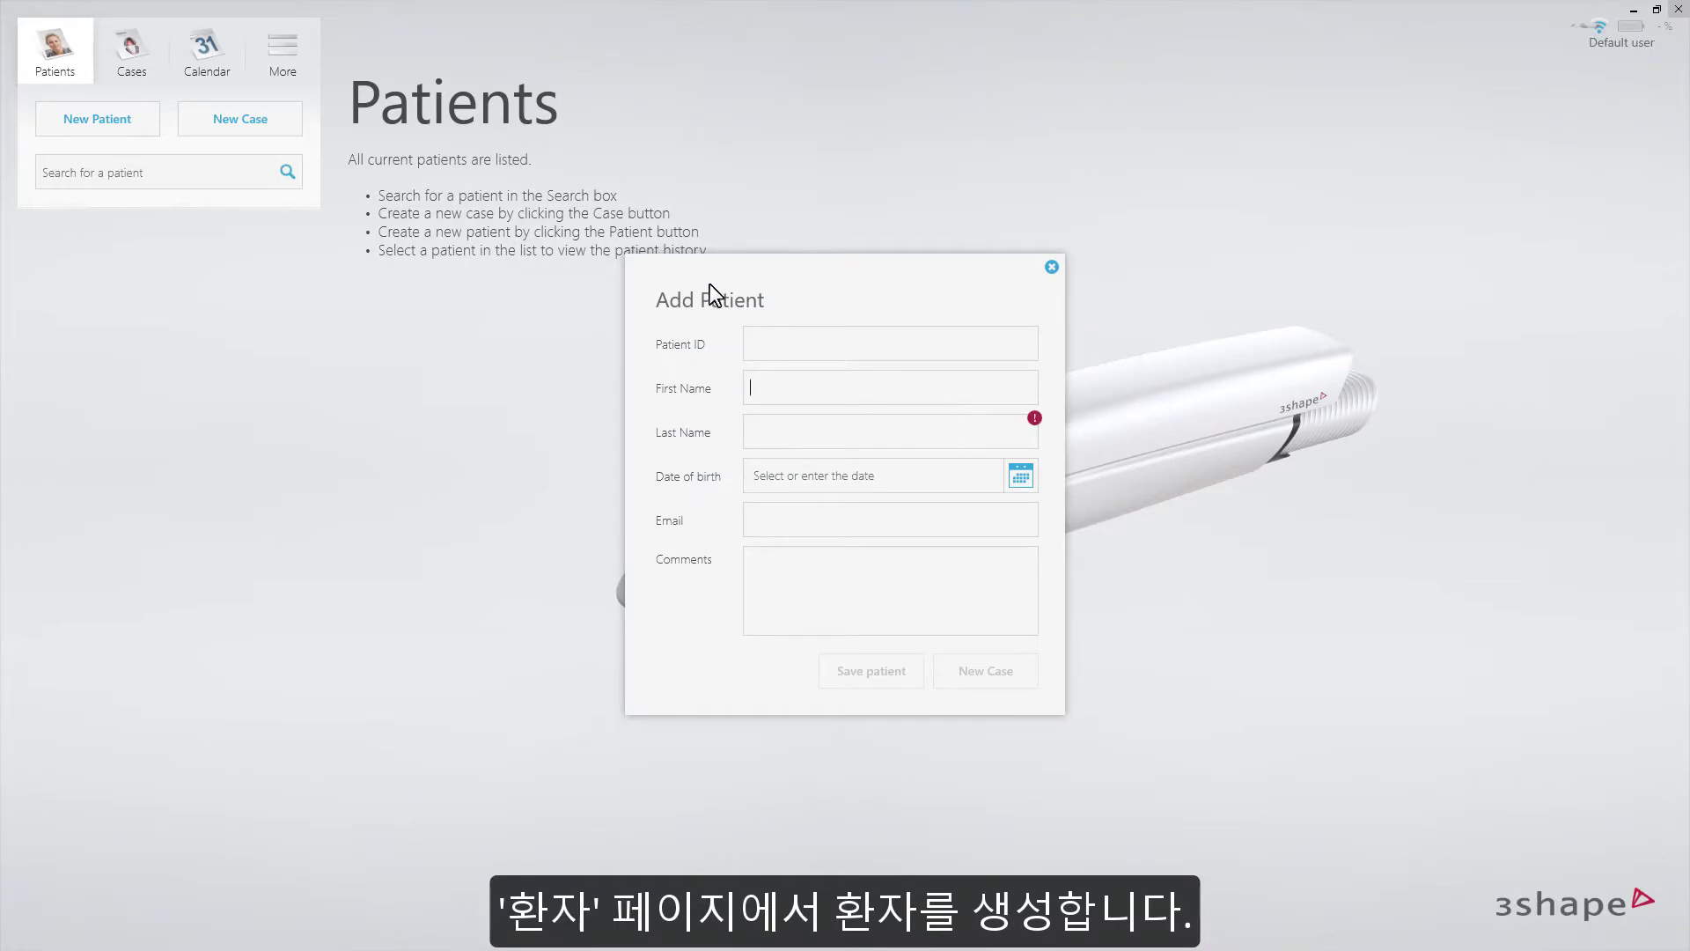
left_click(768, 374)
type("Christopher")
key("Tab")
Enter the patient's last name and create a new case for the KAMDent lab.
type("Wedged")
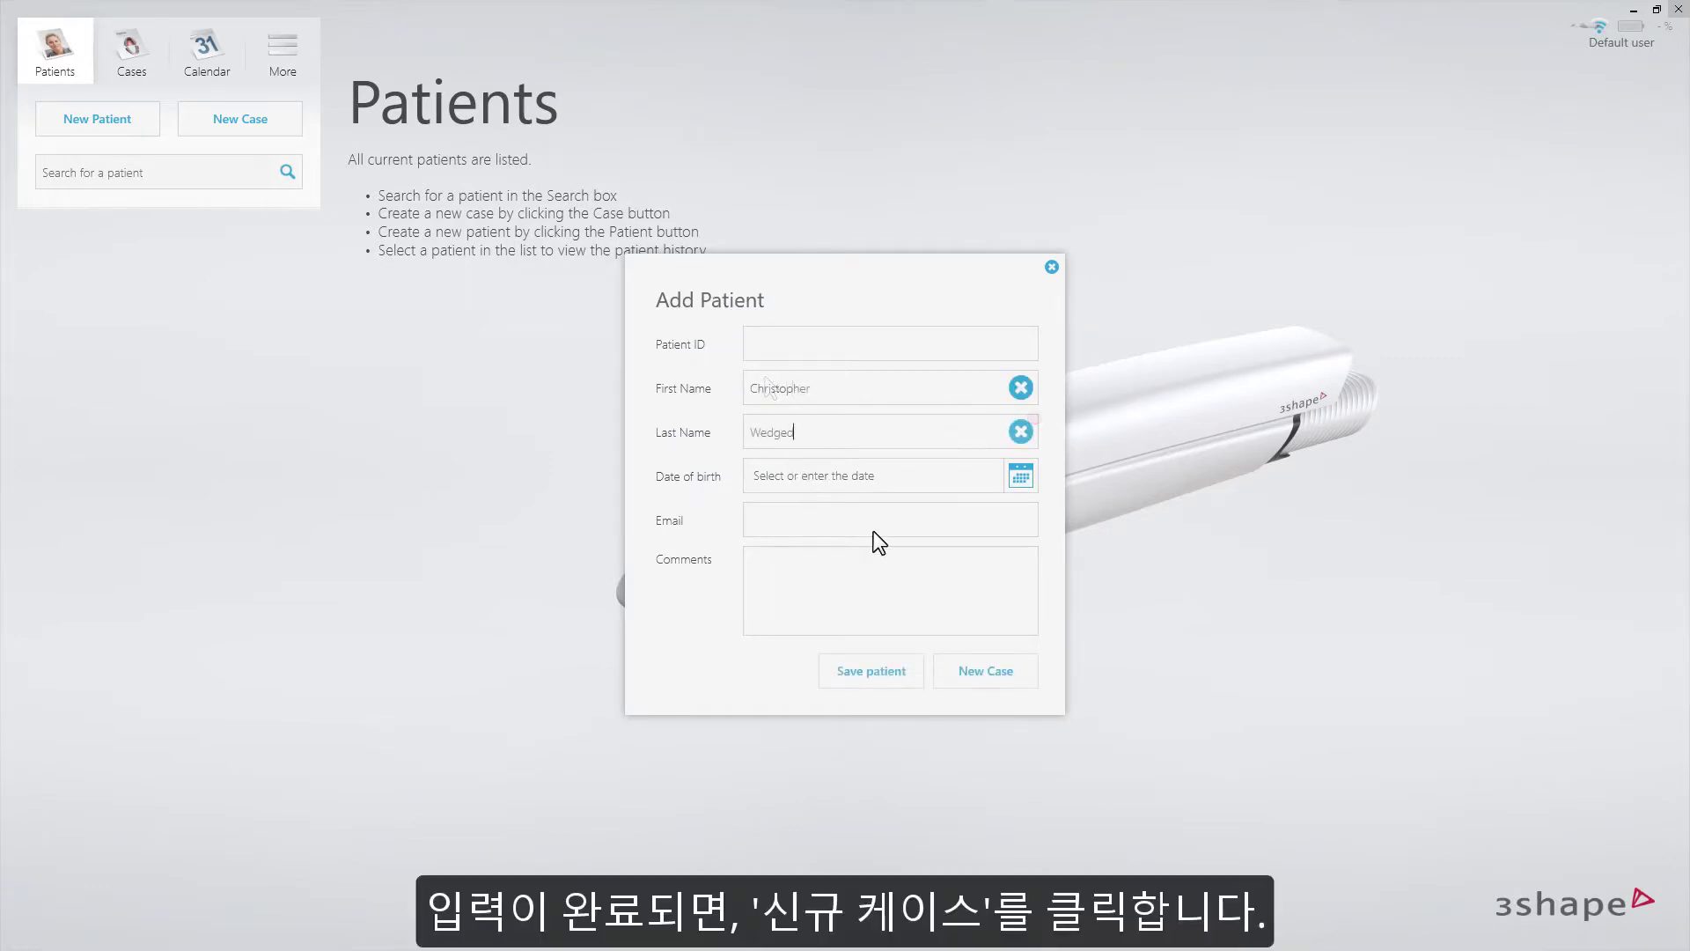
left_click(979, 672)
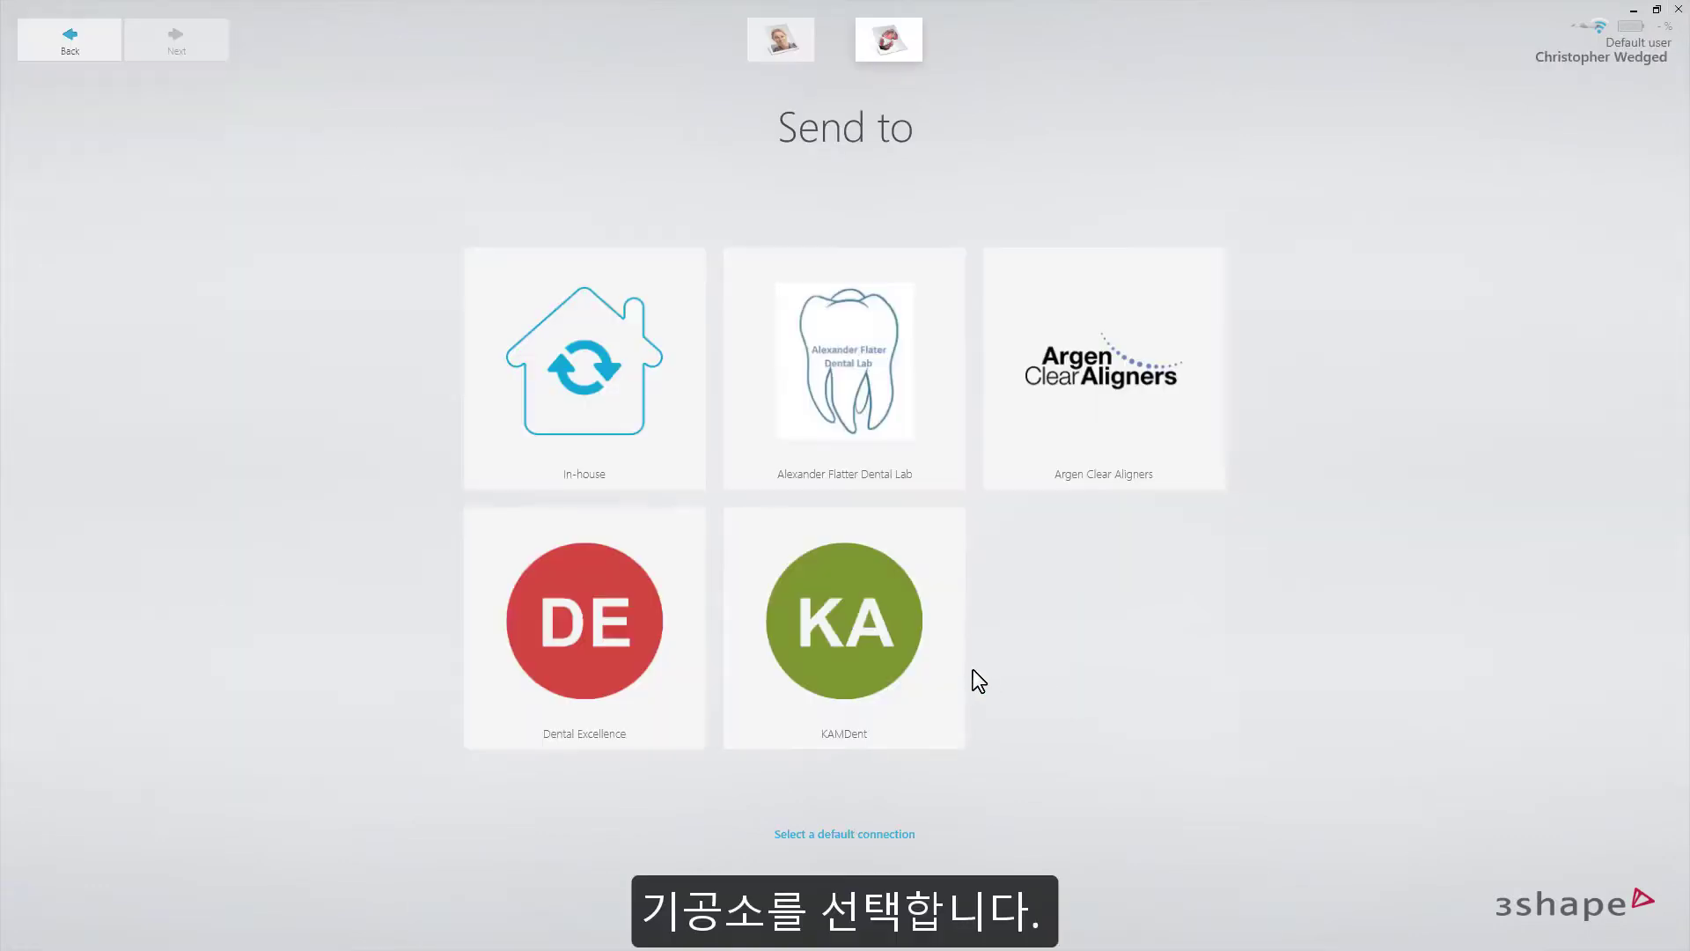
left_click(935, 660)
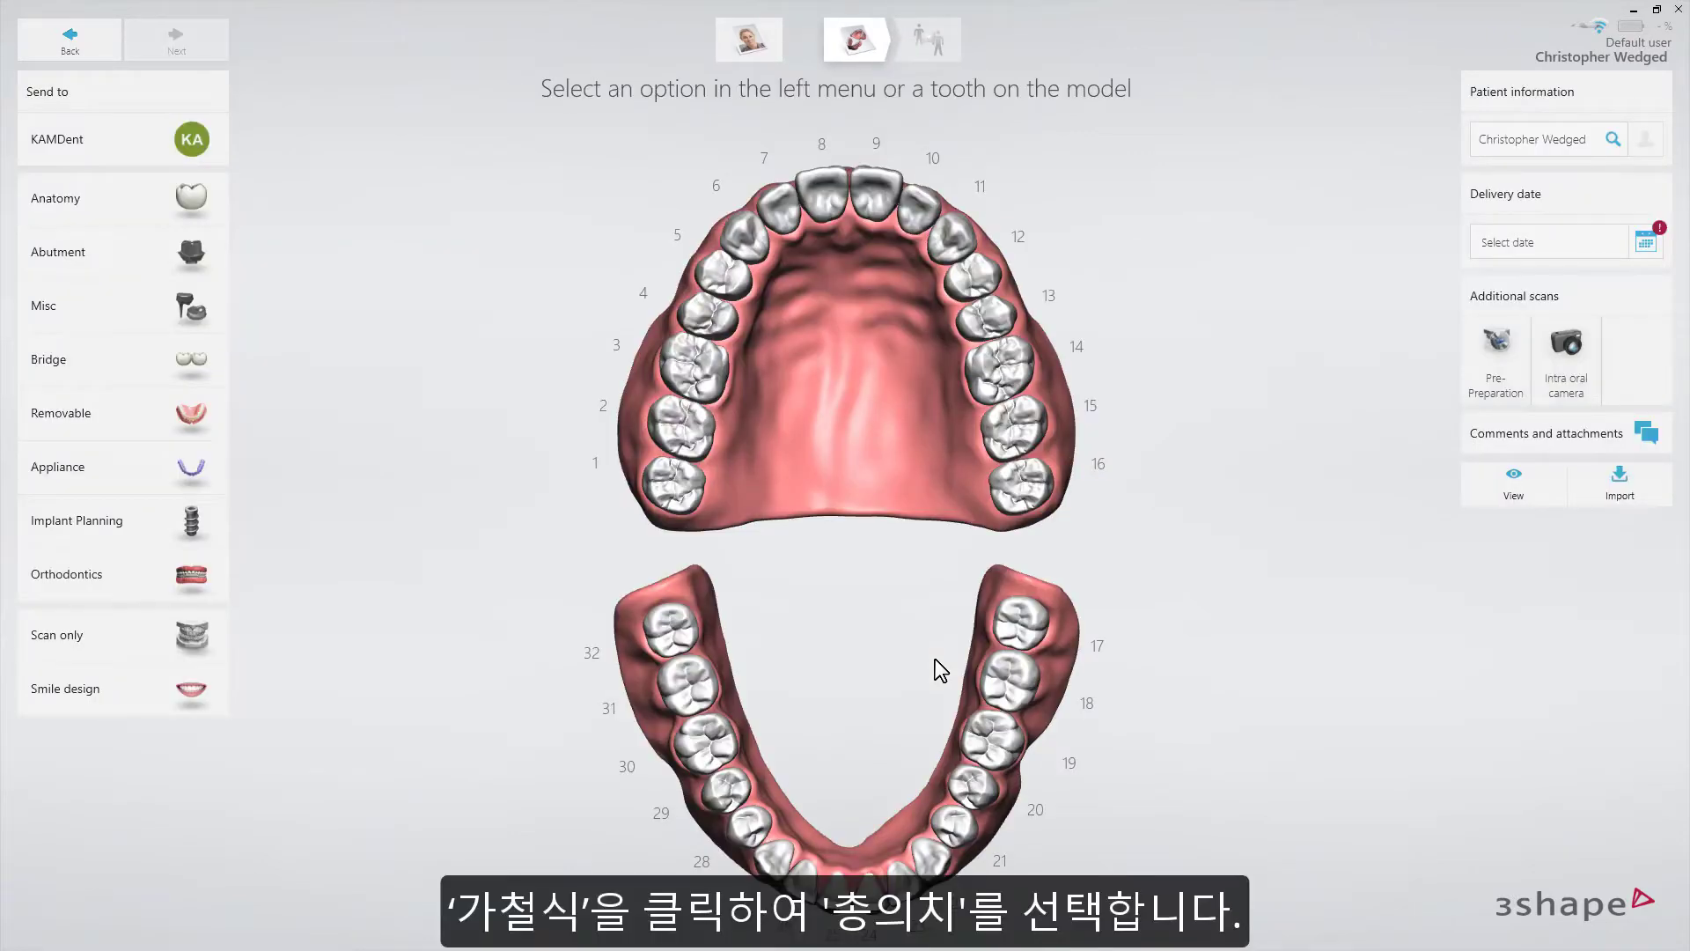
Order Full Dentures on teeth 1–16 and 17–32, delivered 30-04-2020 at 13:00.
left_click(211, 409)
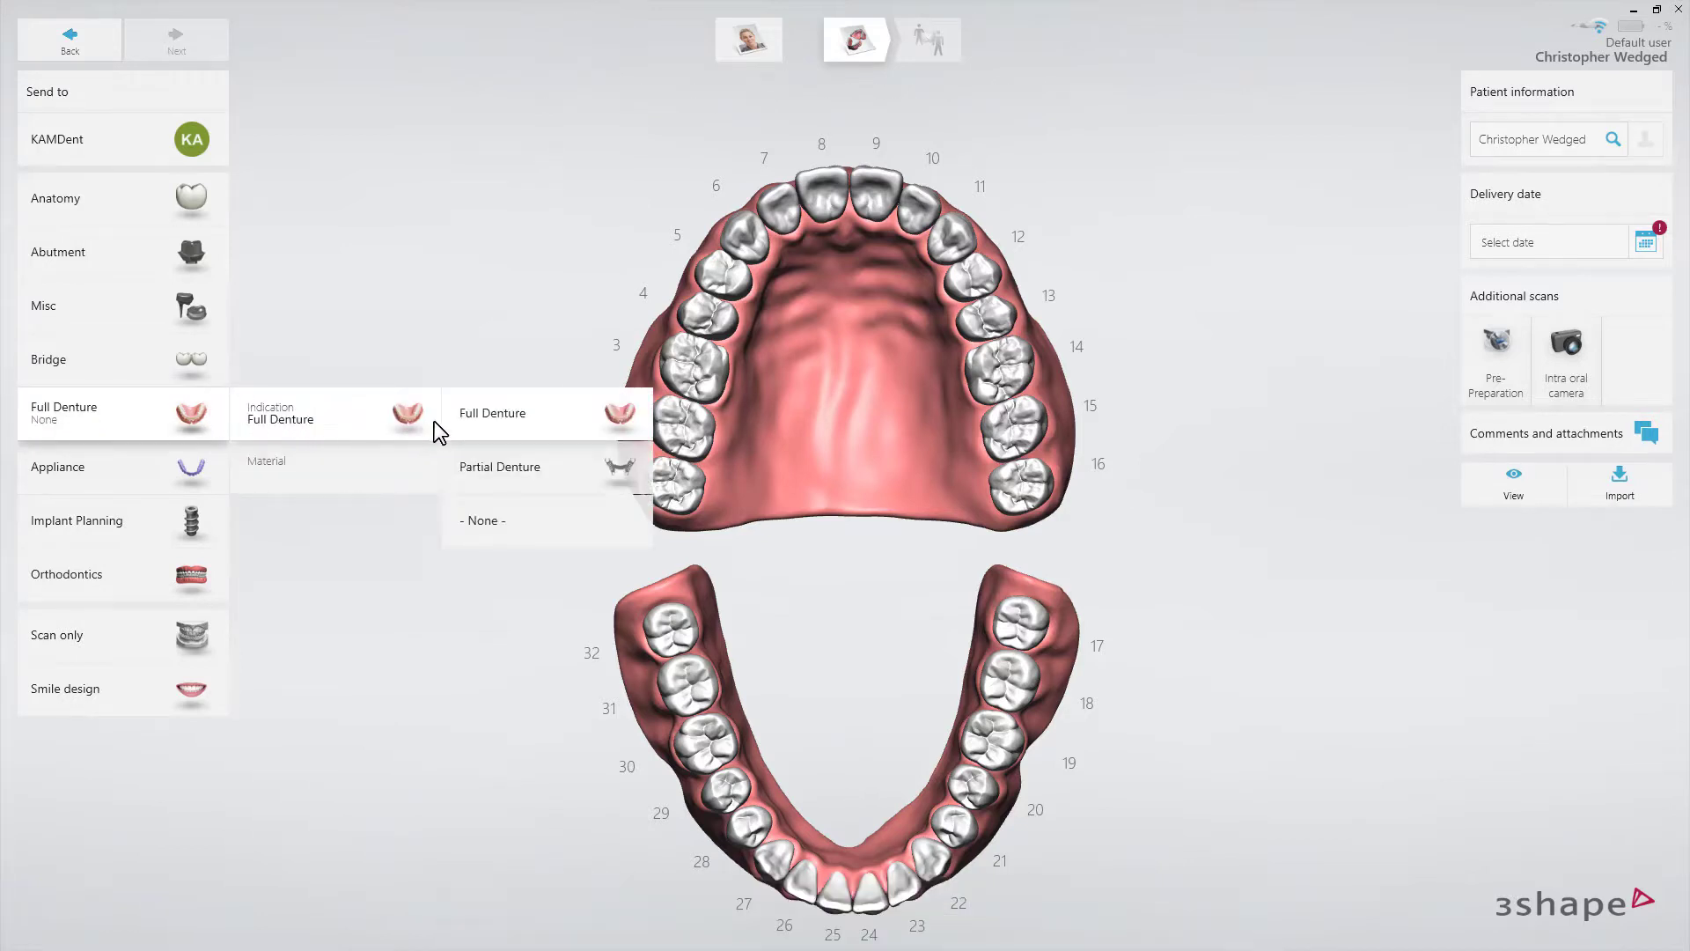
left_click(547, 420)
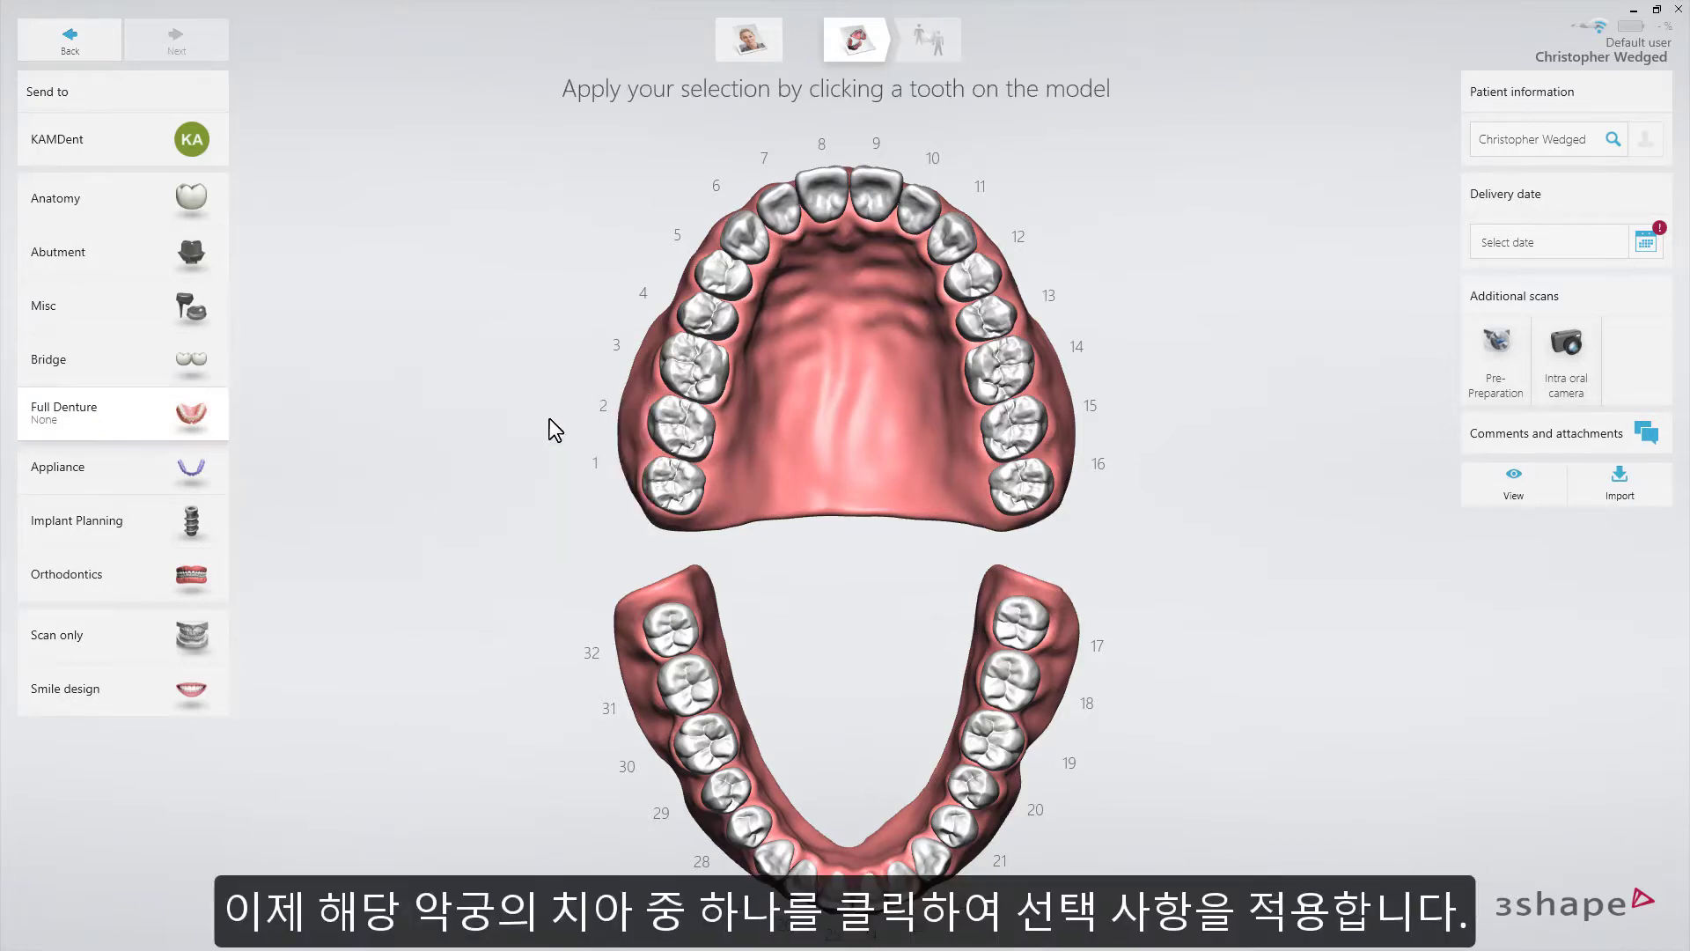
left_click(686, 386)
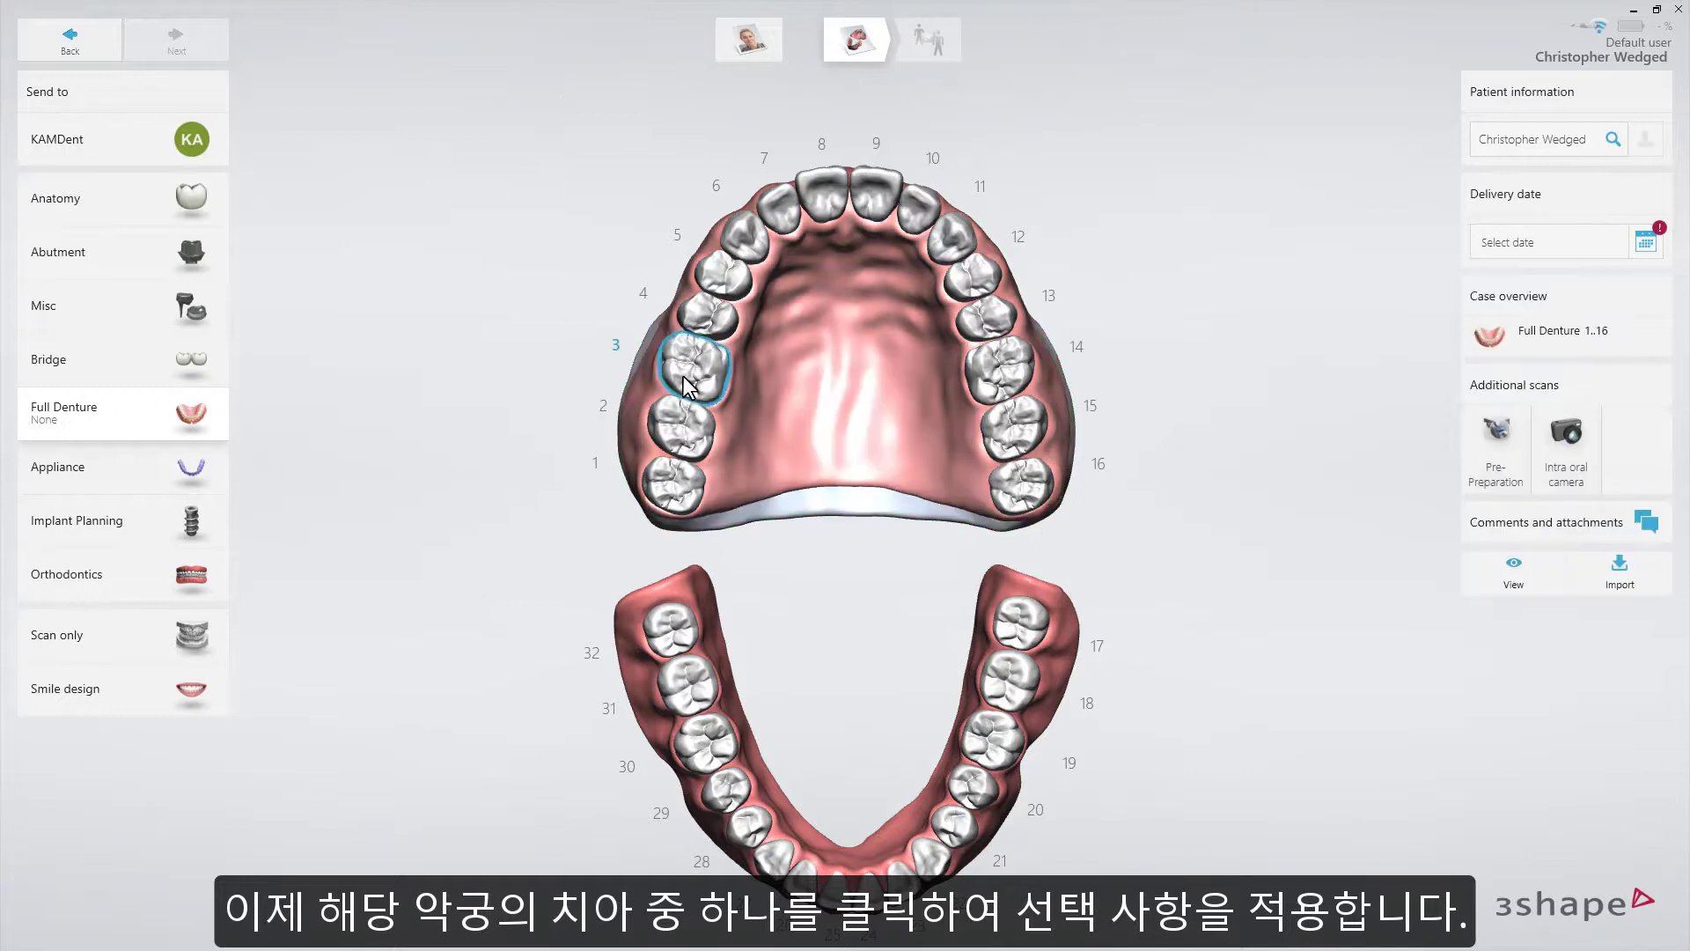
left_click(682, 696)
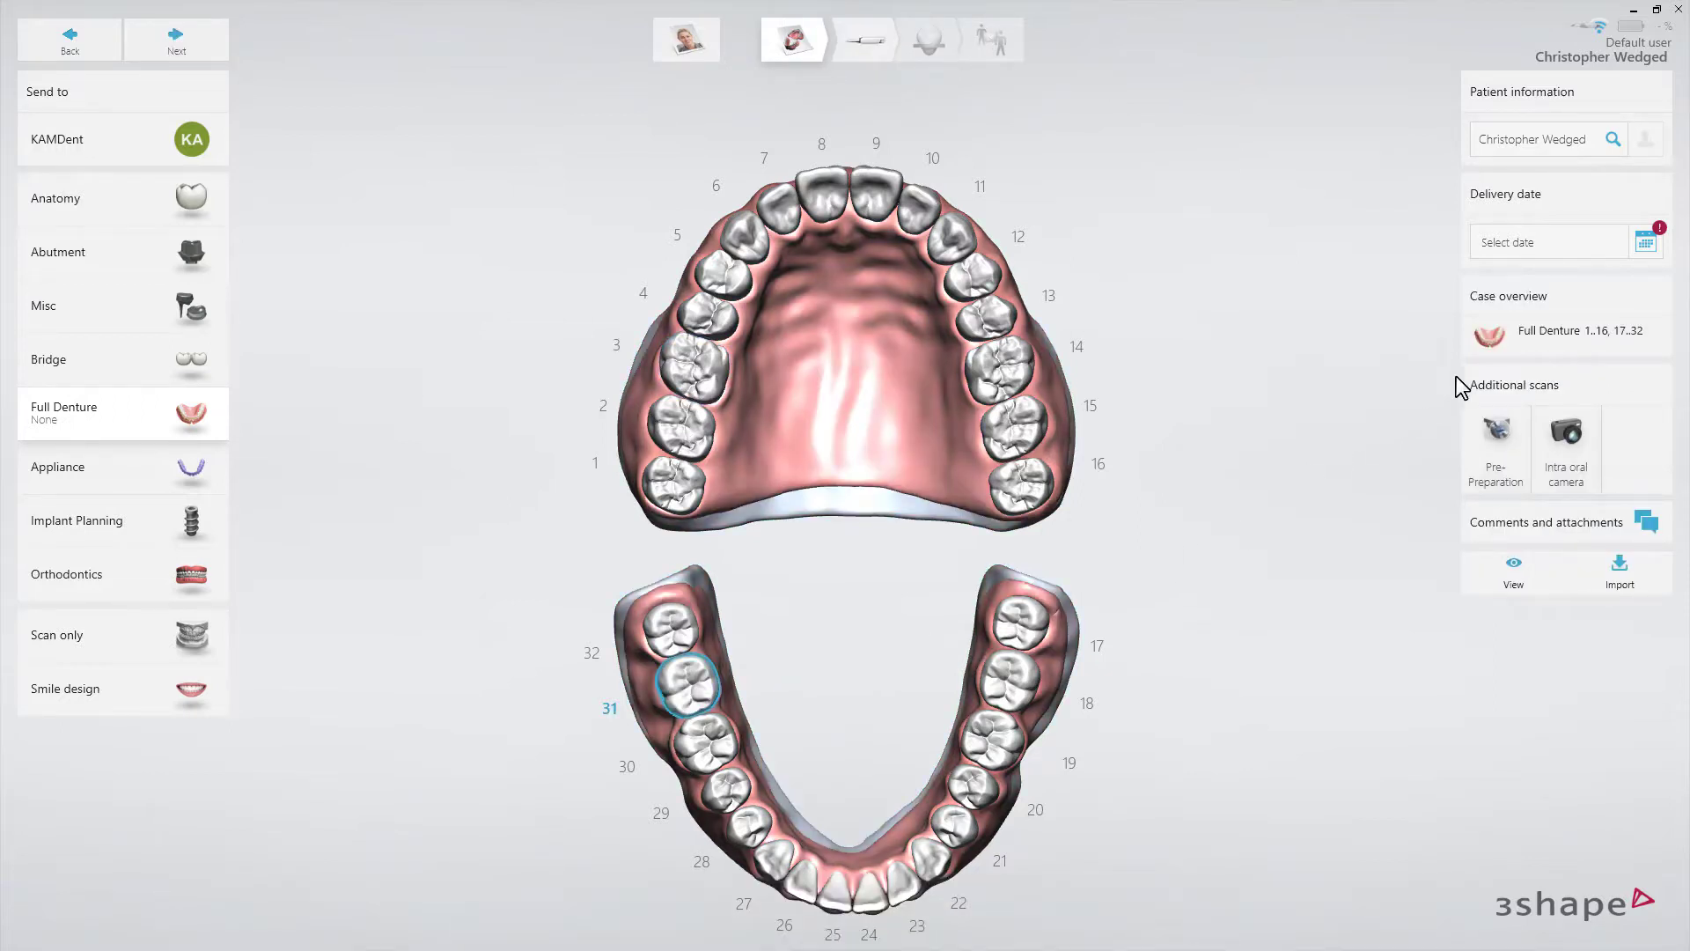
left_click(1653, 247)
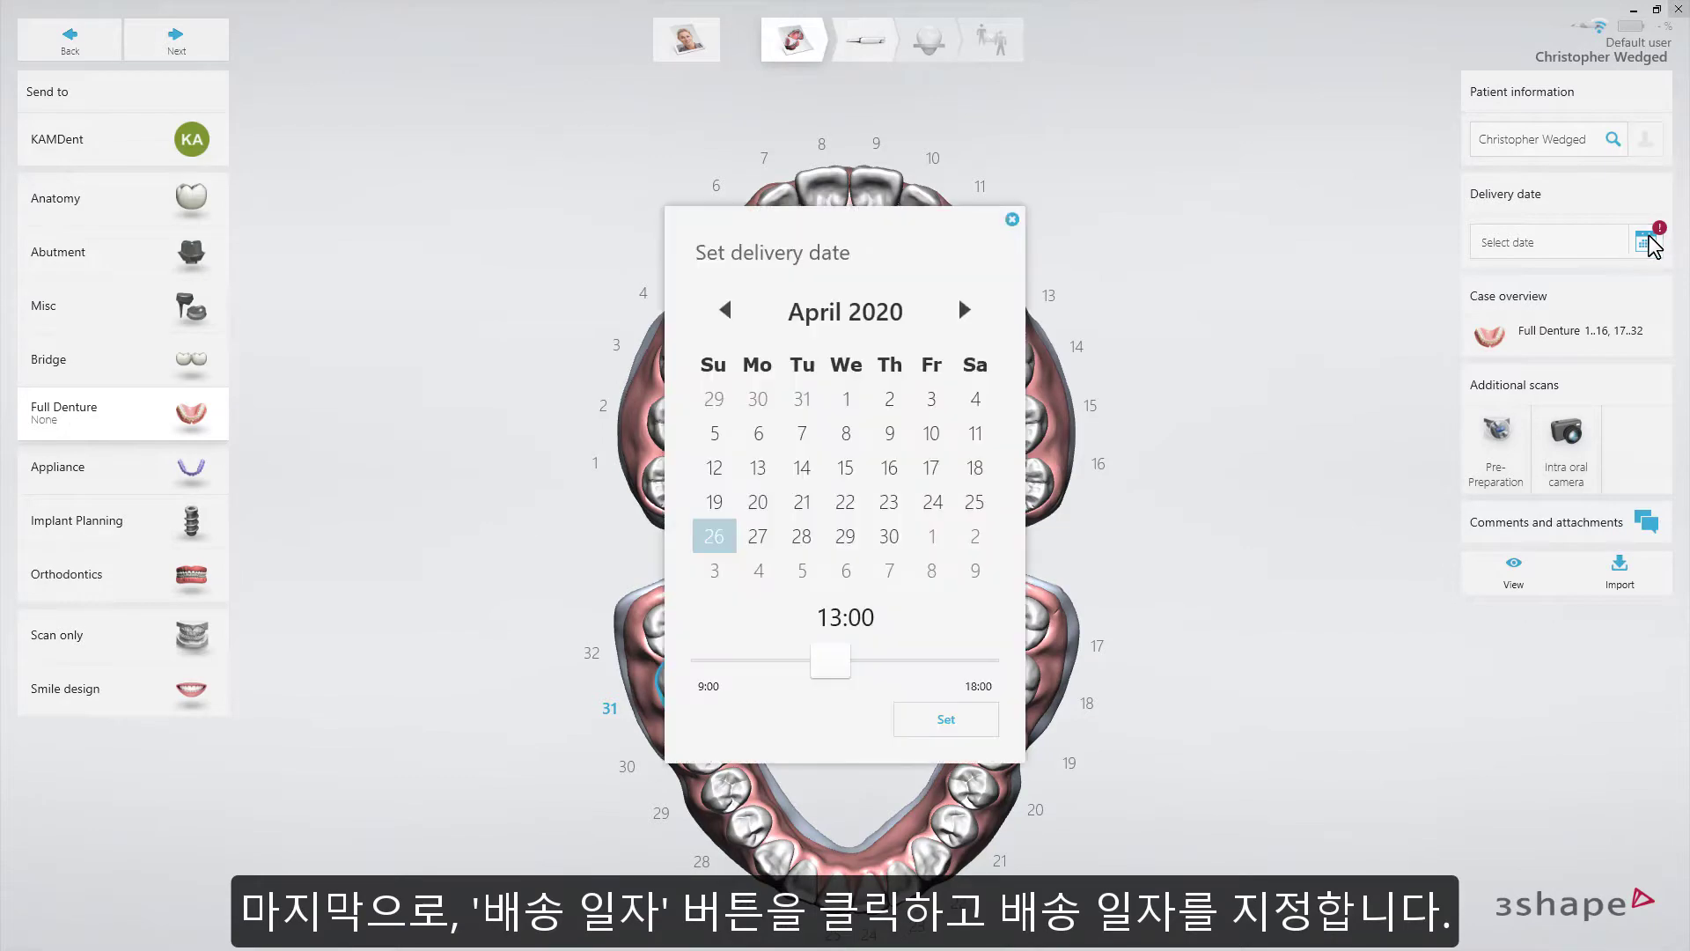
left_click(955, 720)
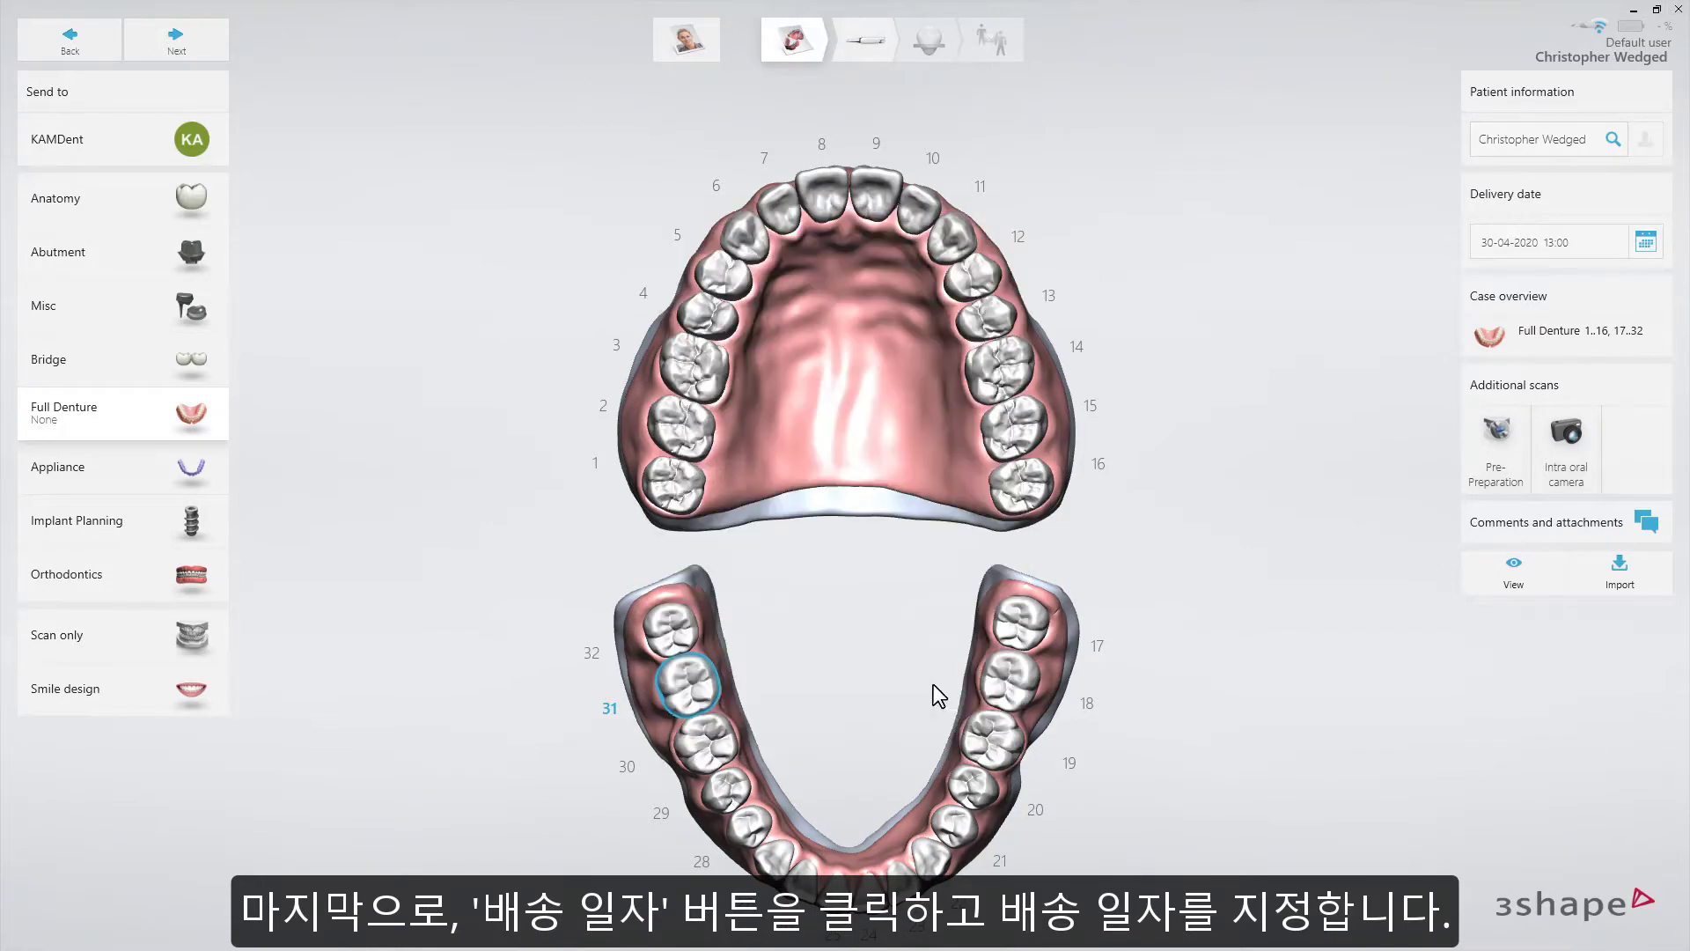
Go to the lower-jaw scan, choose Intraoral, and browse the mandible scanning tips.
left_click(219, 51)
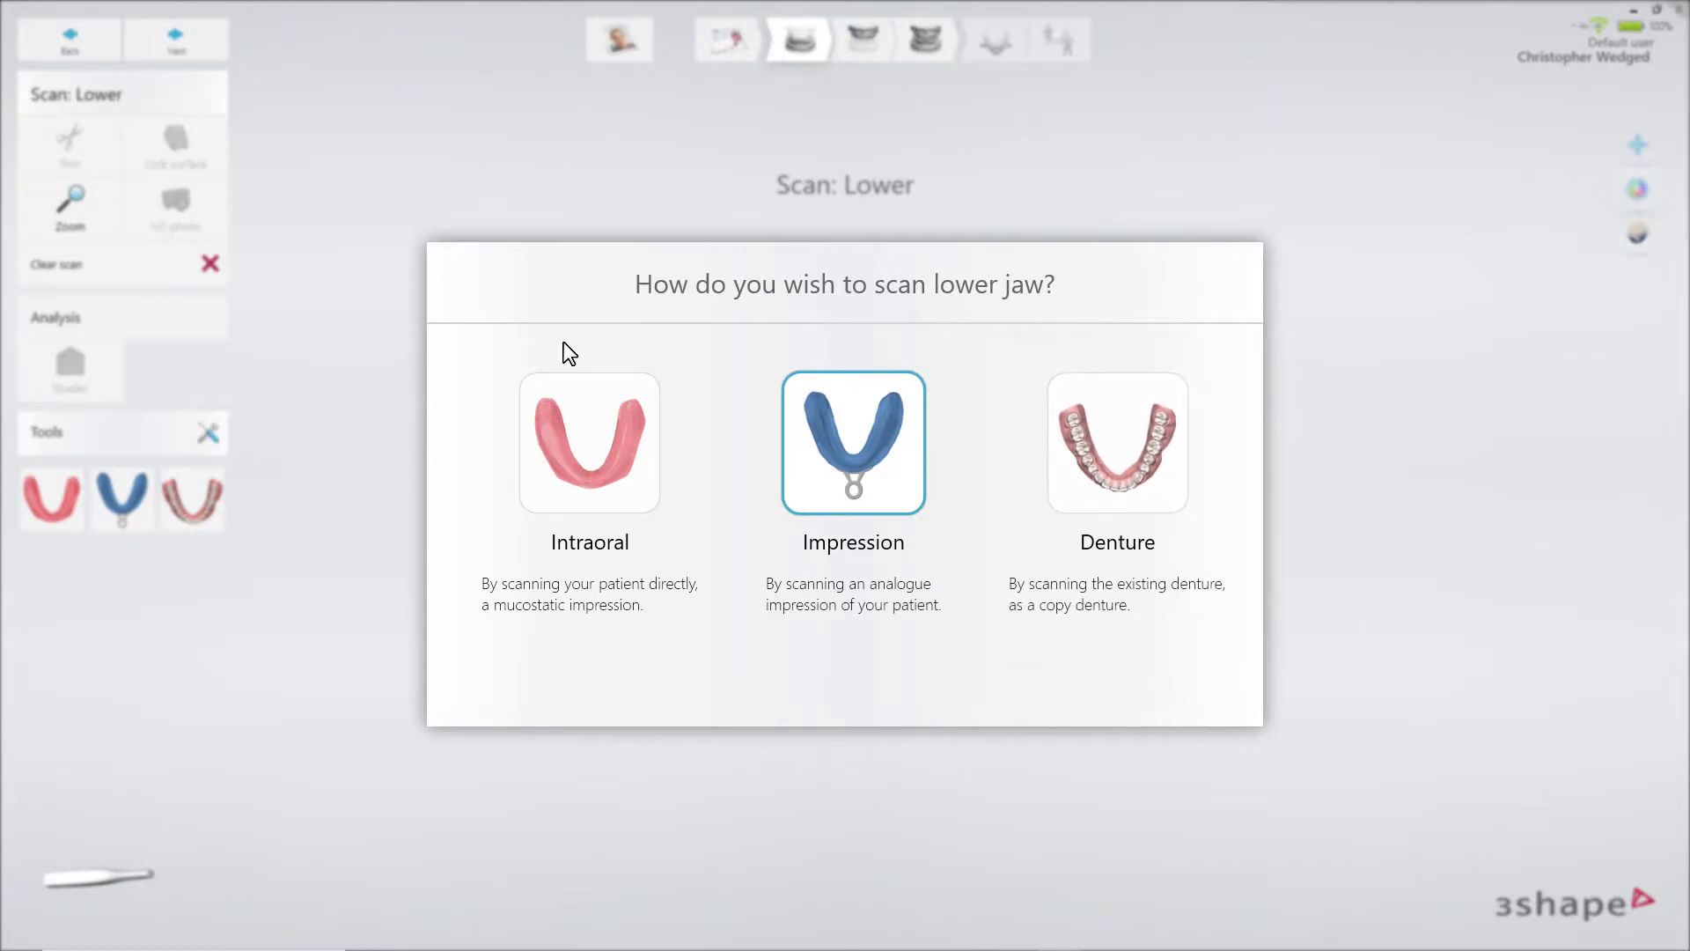
left_click(573, 391)
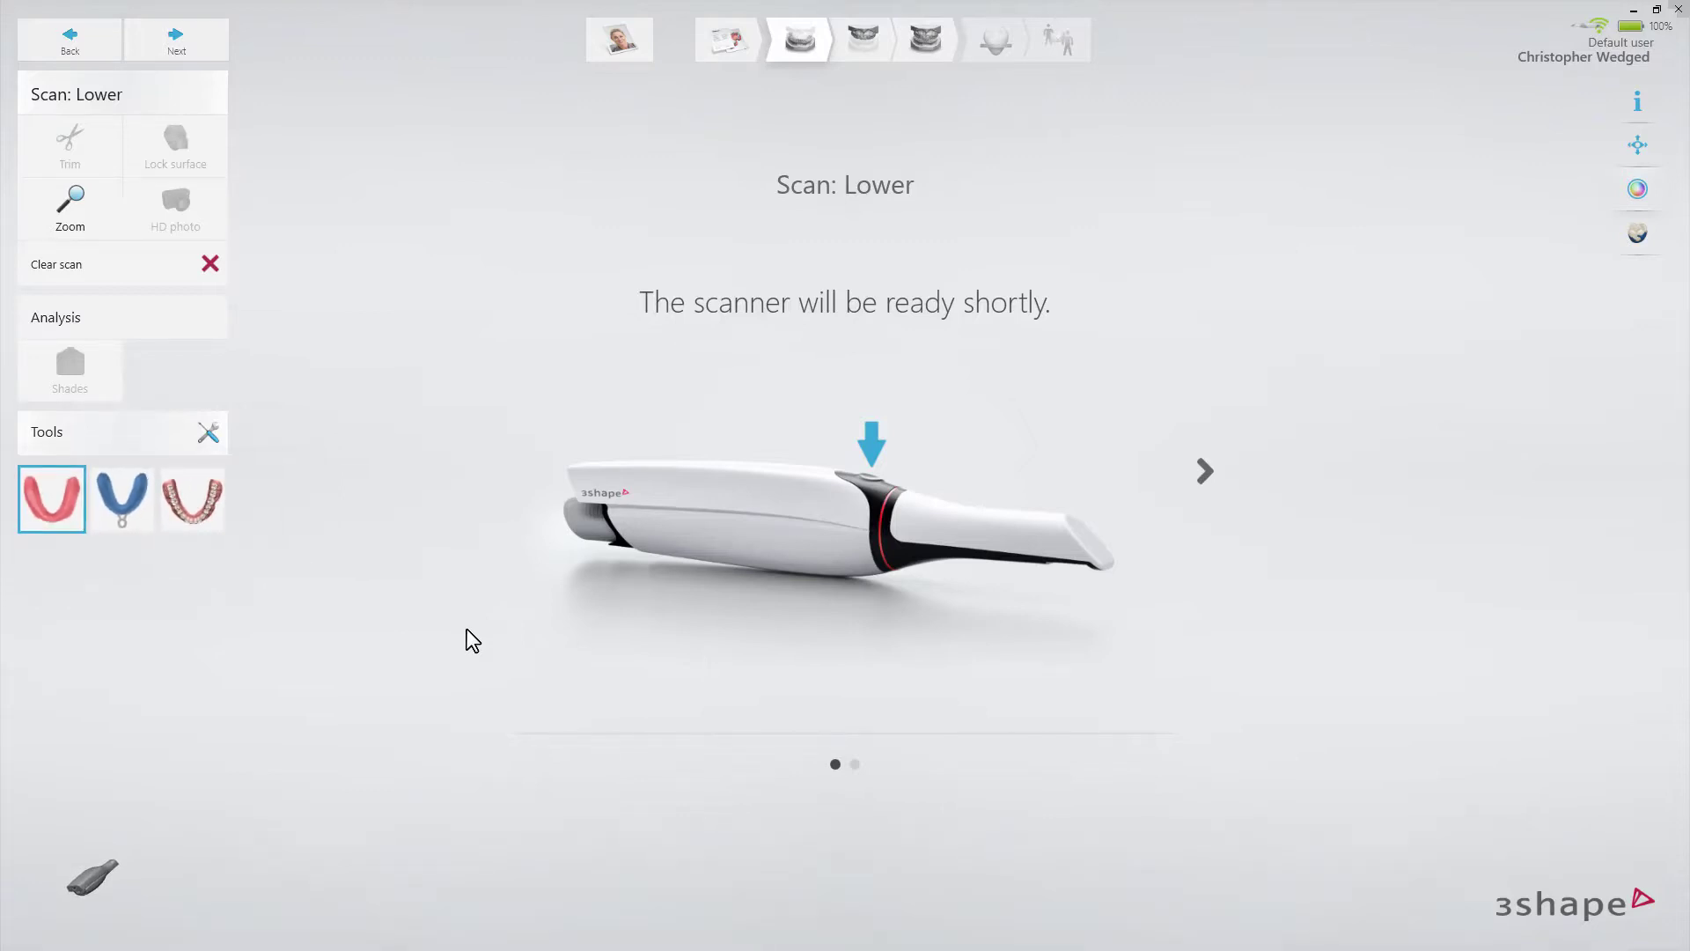
left_click(1204, 473)
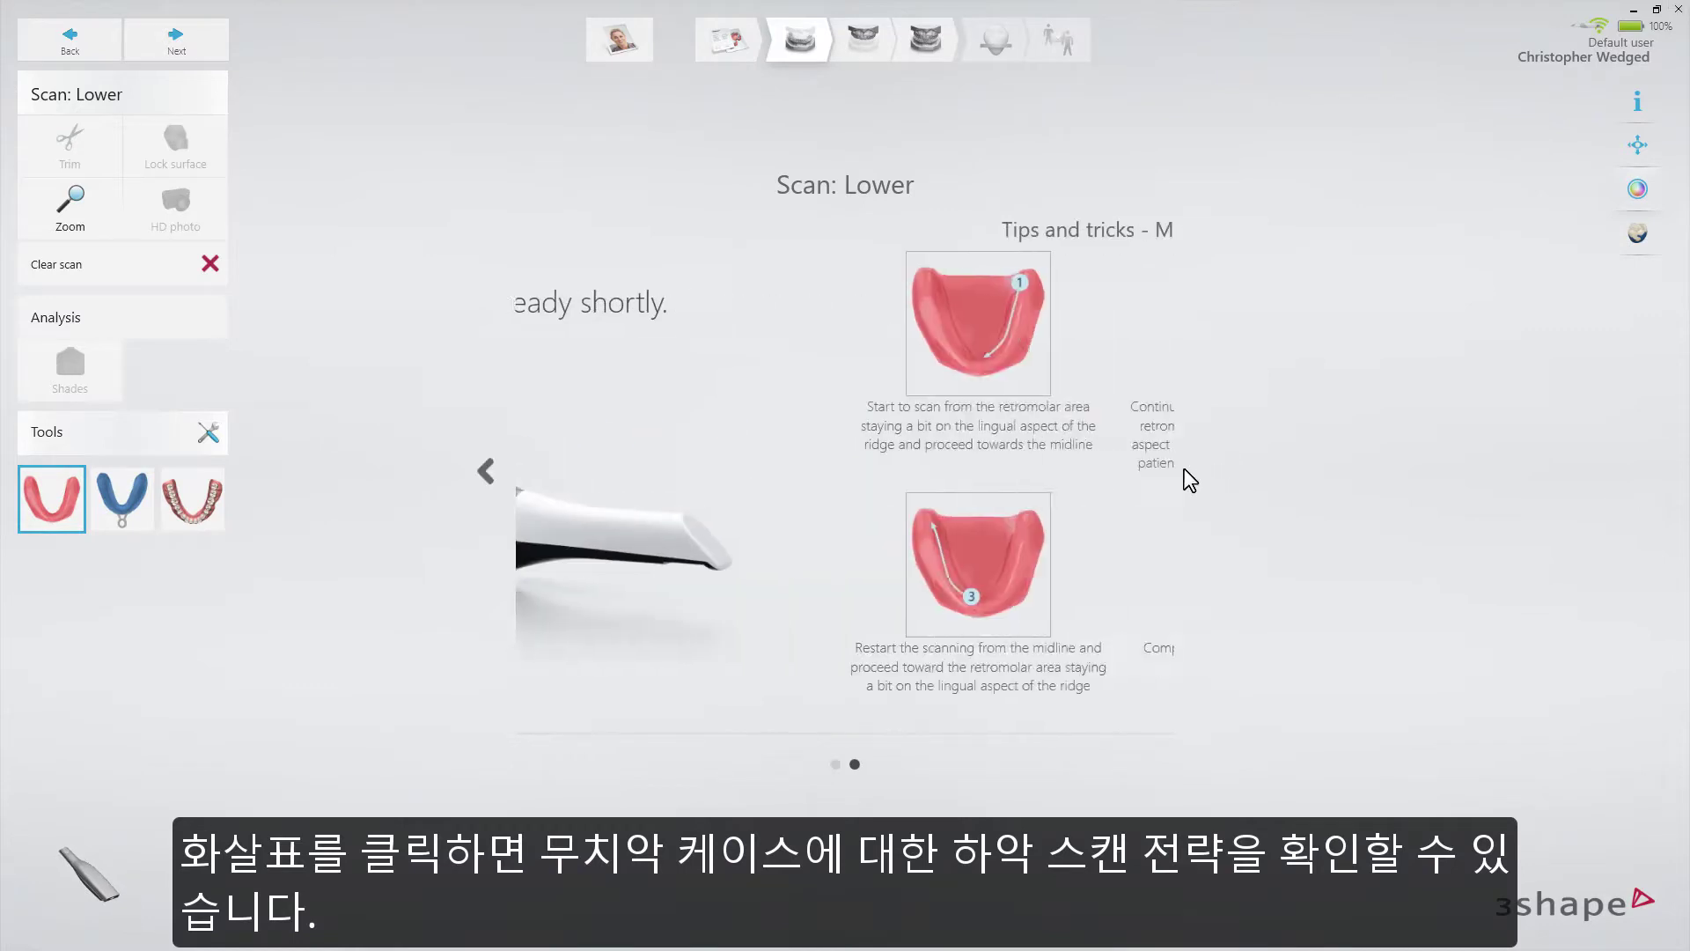
left_click(488, 473)
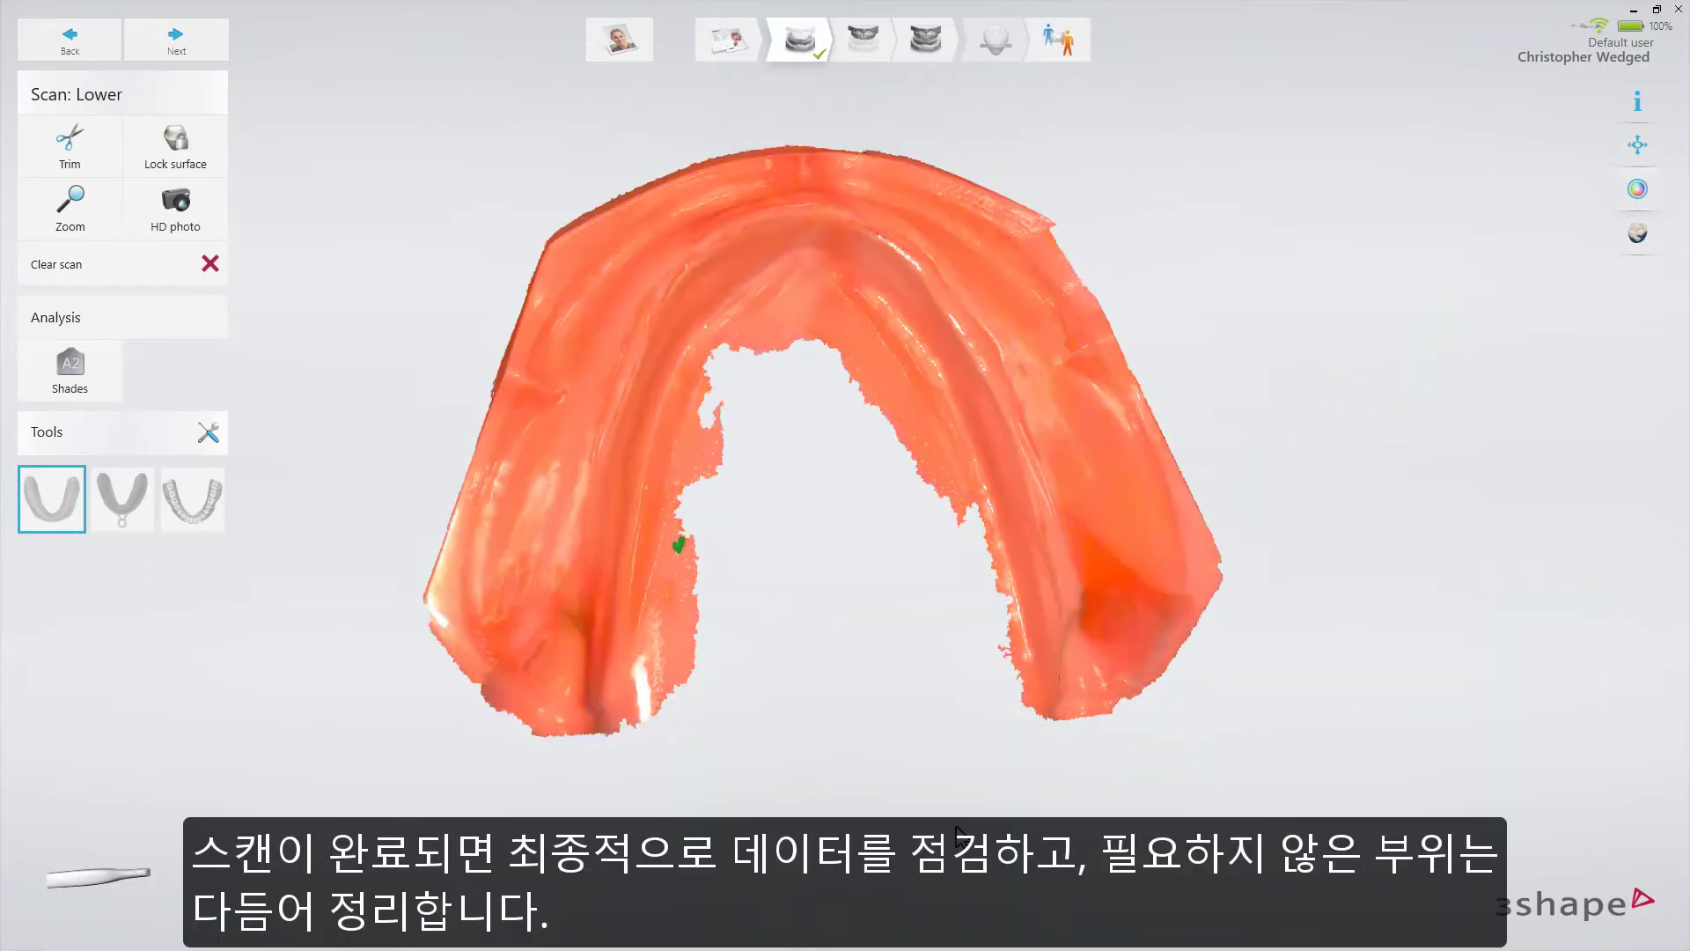
Trim excess data along the lower arch's left edge, then finish the lower scan.
left_click_drag(453, 664, 447, 621)
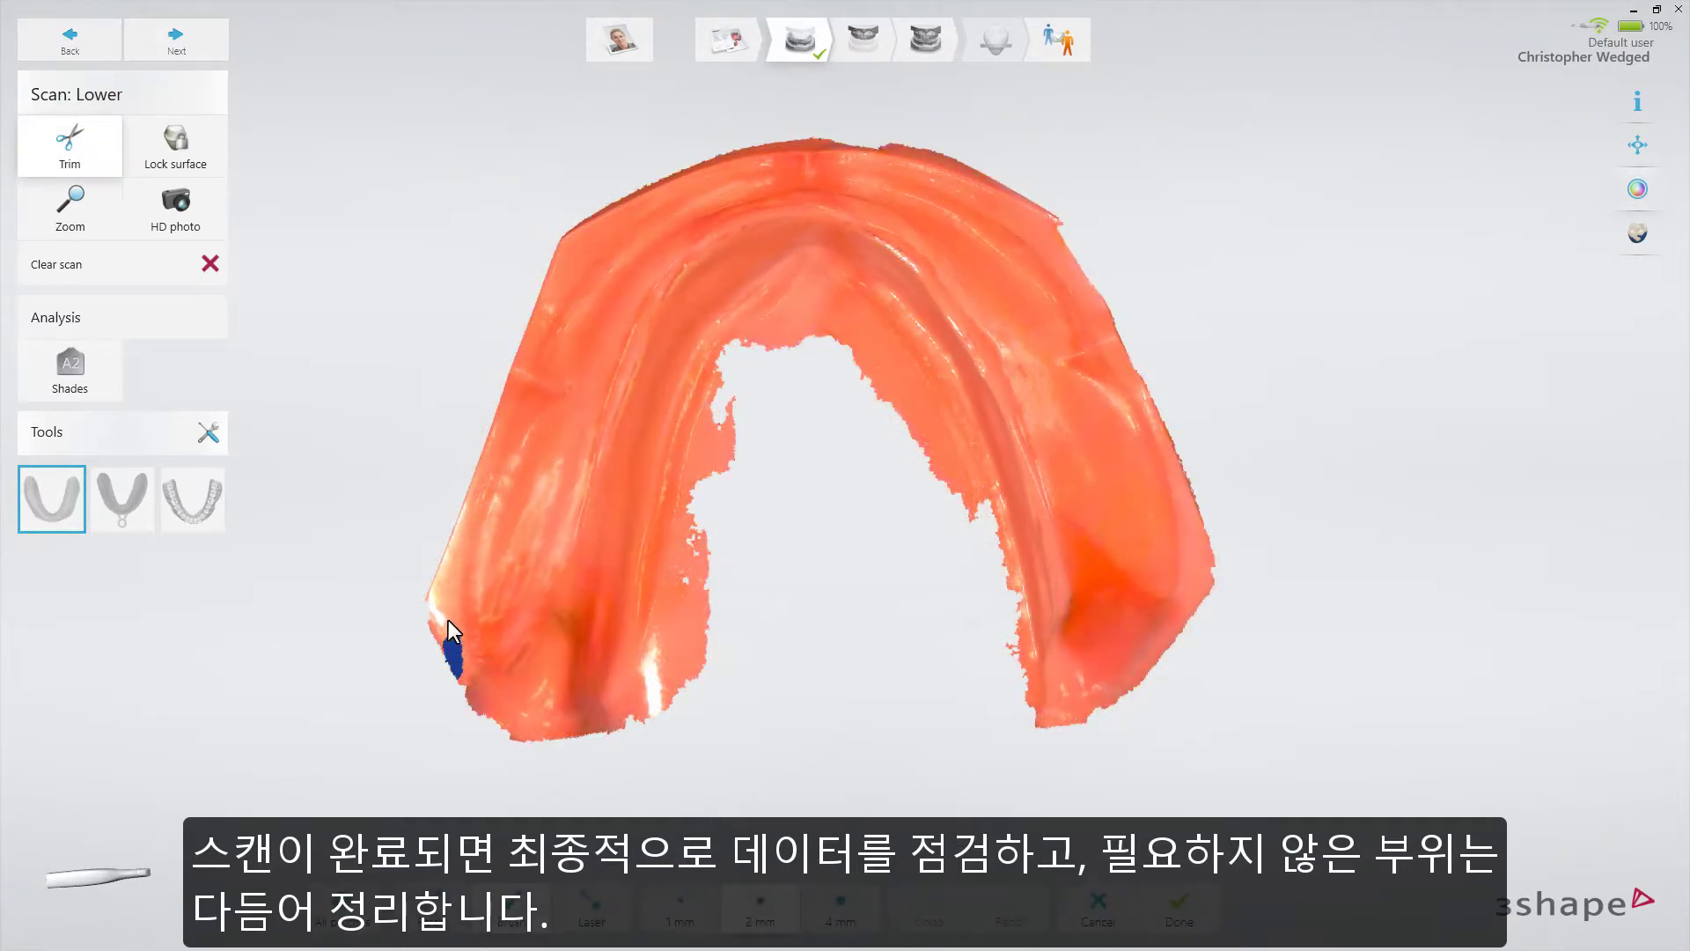
right_click_drag(447, 591, 451, 542)
left_click_drag(690, 419, 635, 670)
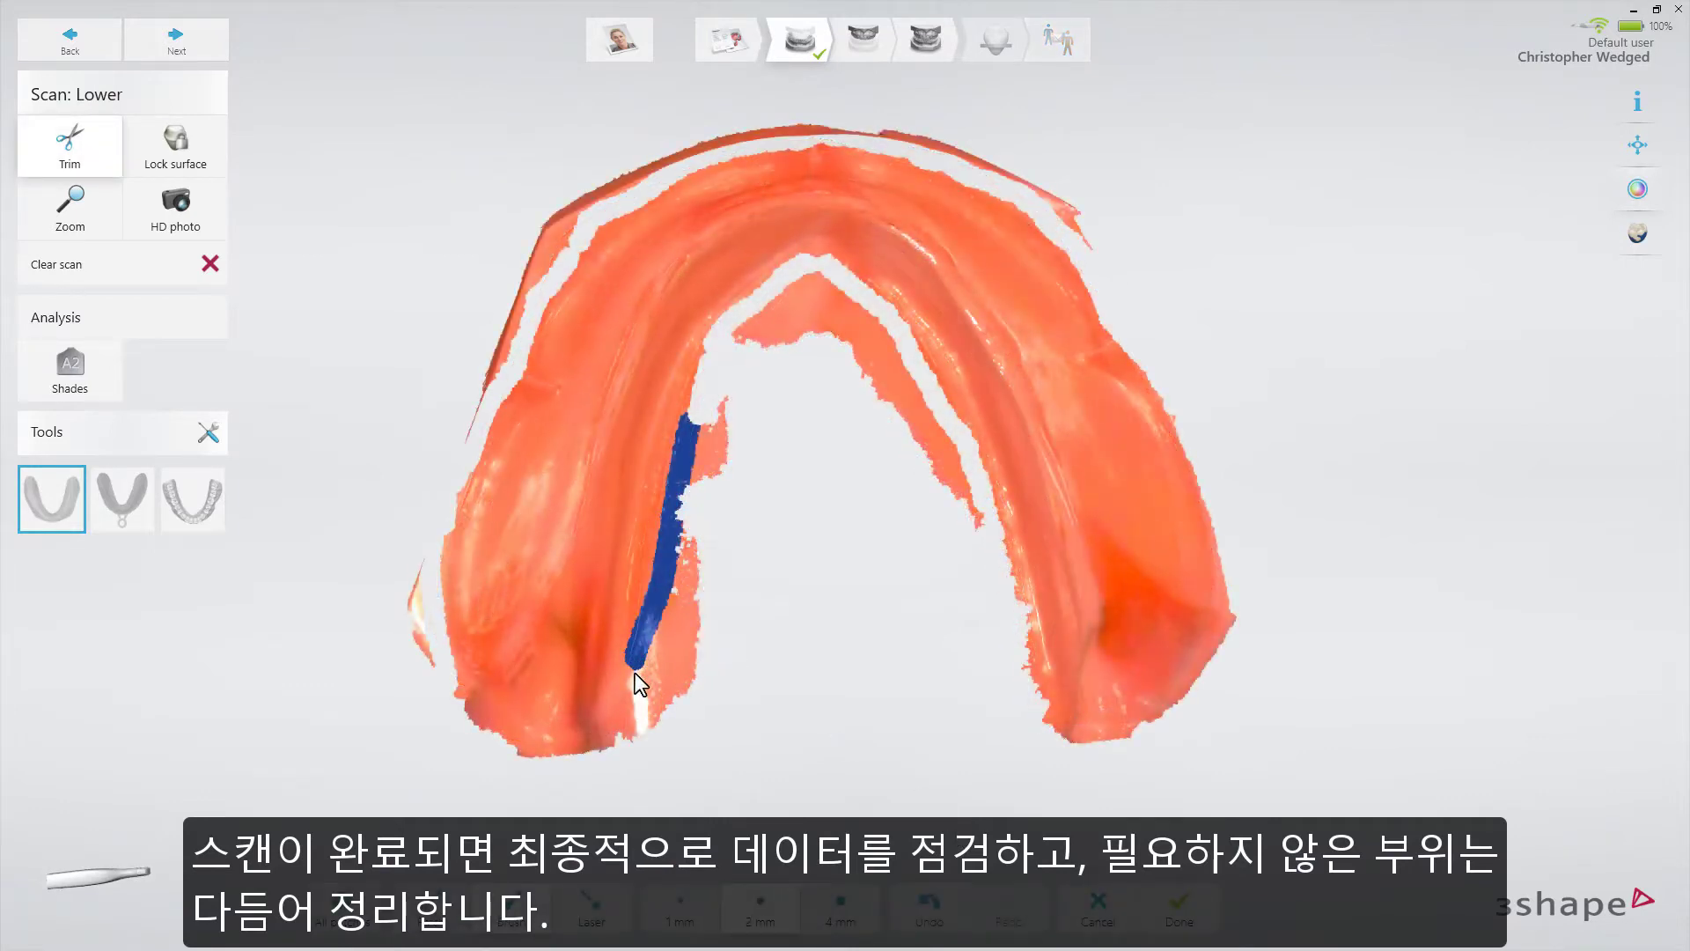
left_click_drag(595, 760, 586, 772)
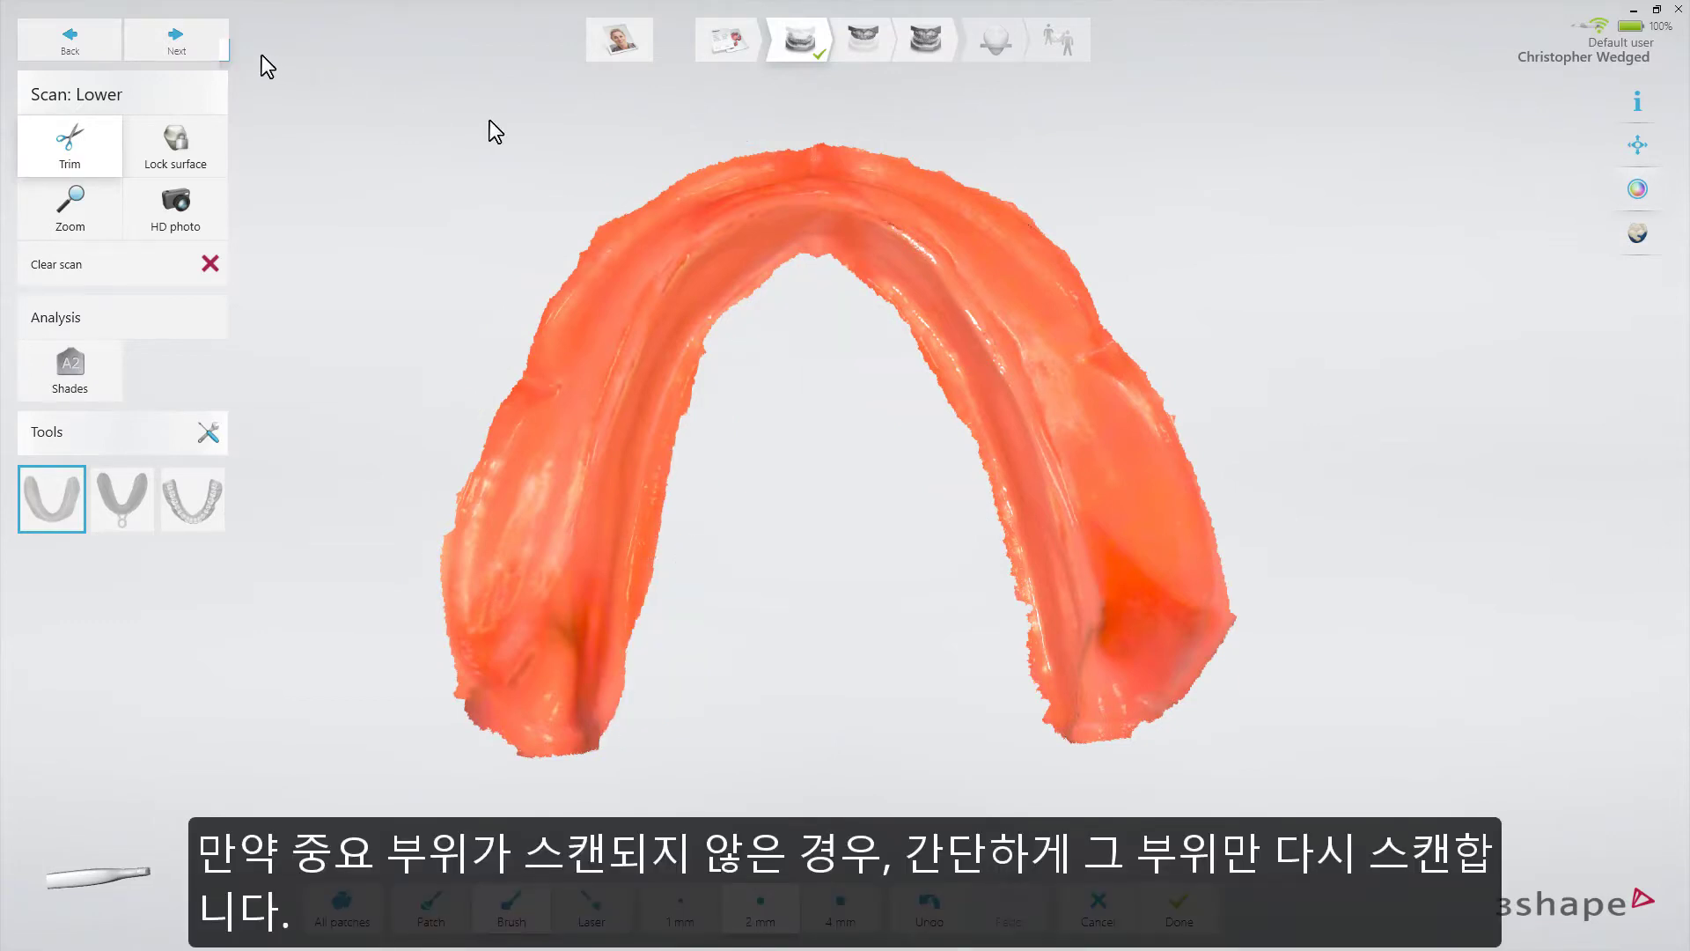
left_click(222, 42)
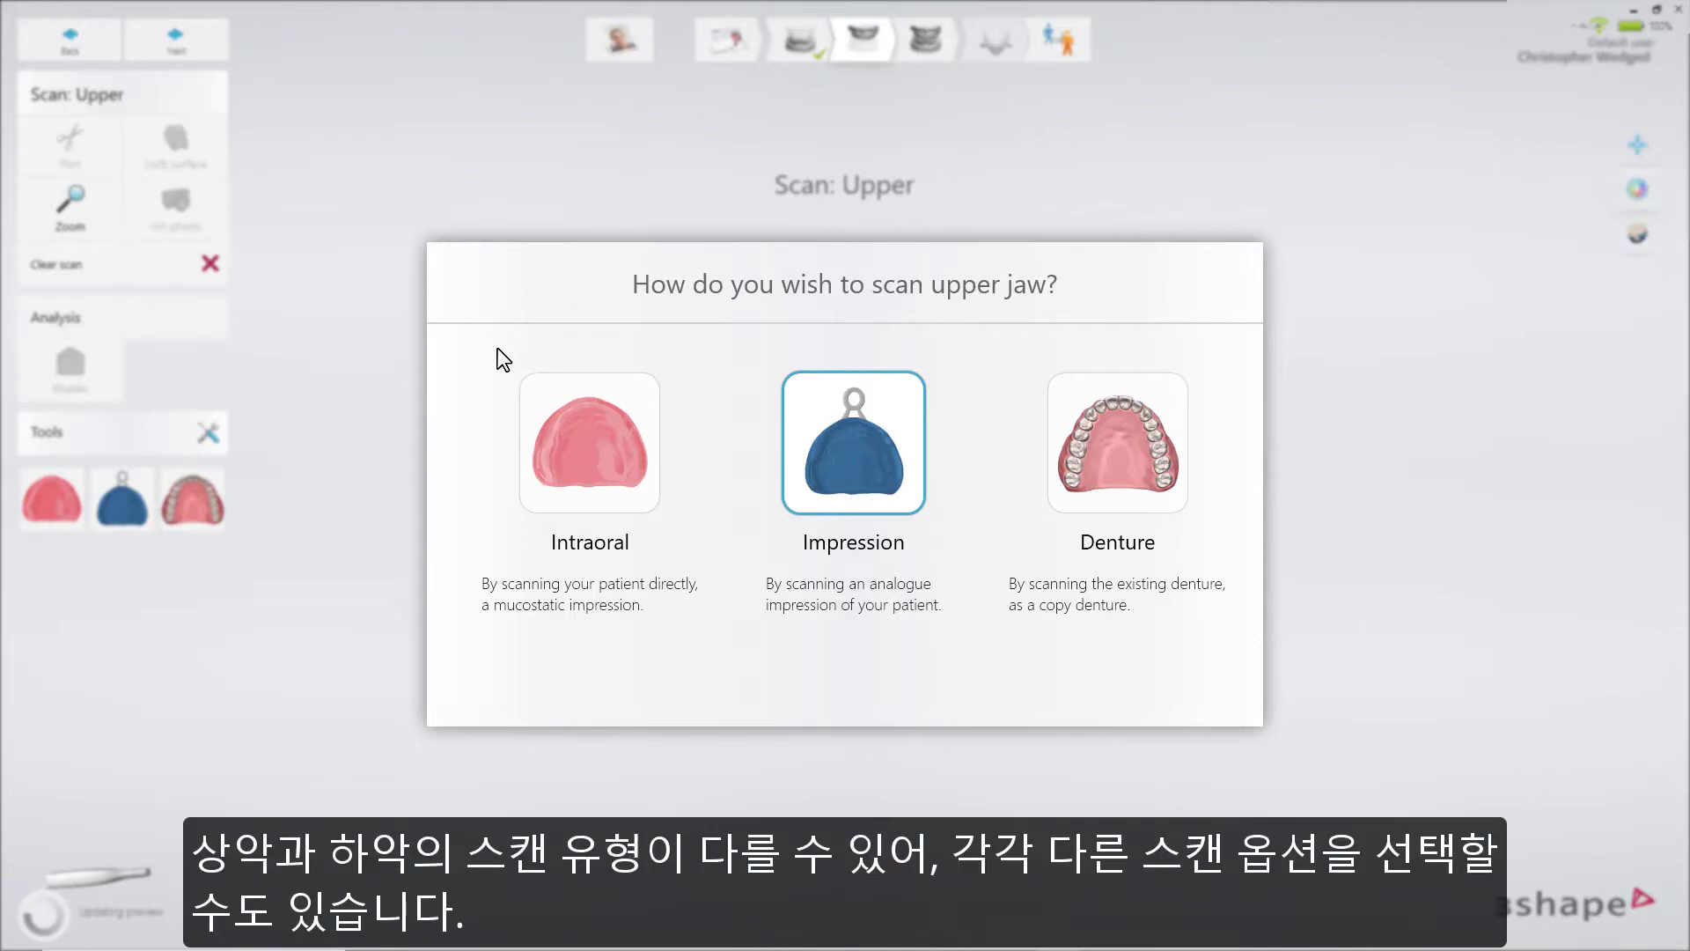
Choose Intraoral for the upper jaw and review its scanning tips before returning to scanner-ready.
left_click(574, 444)
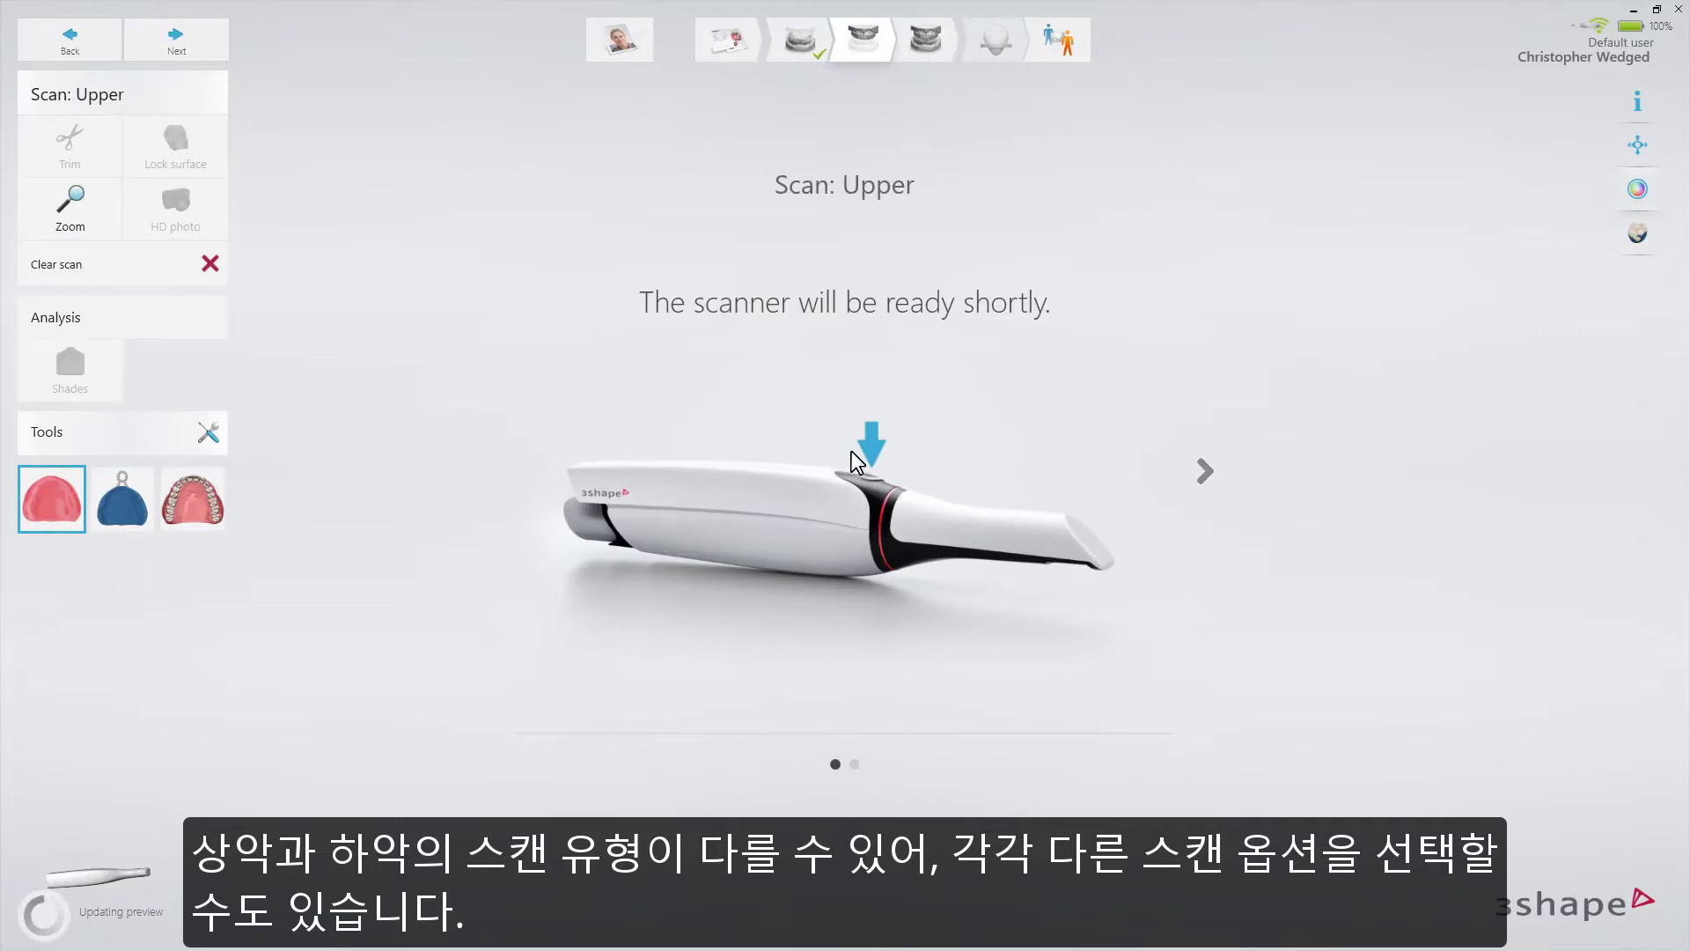
left_click(1202, 477)
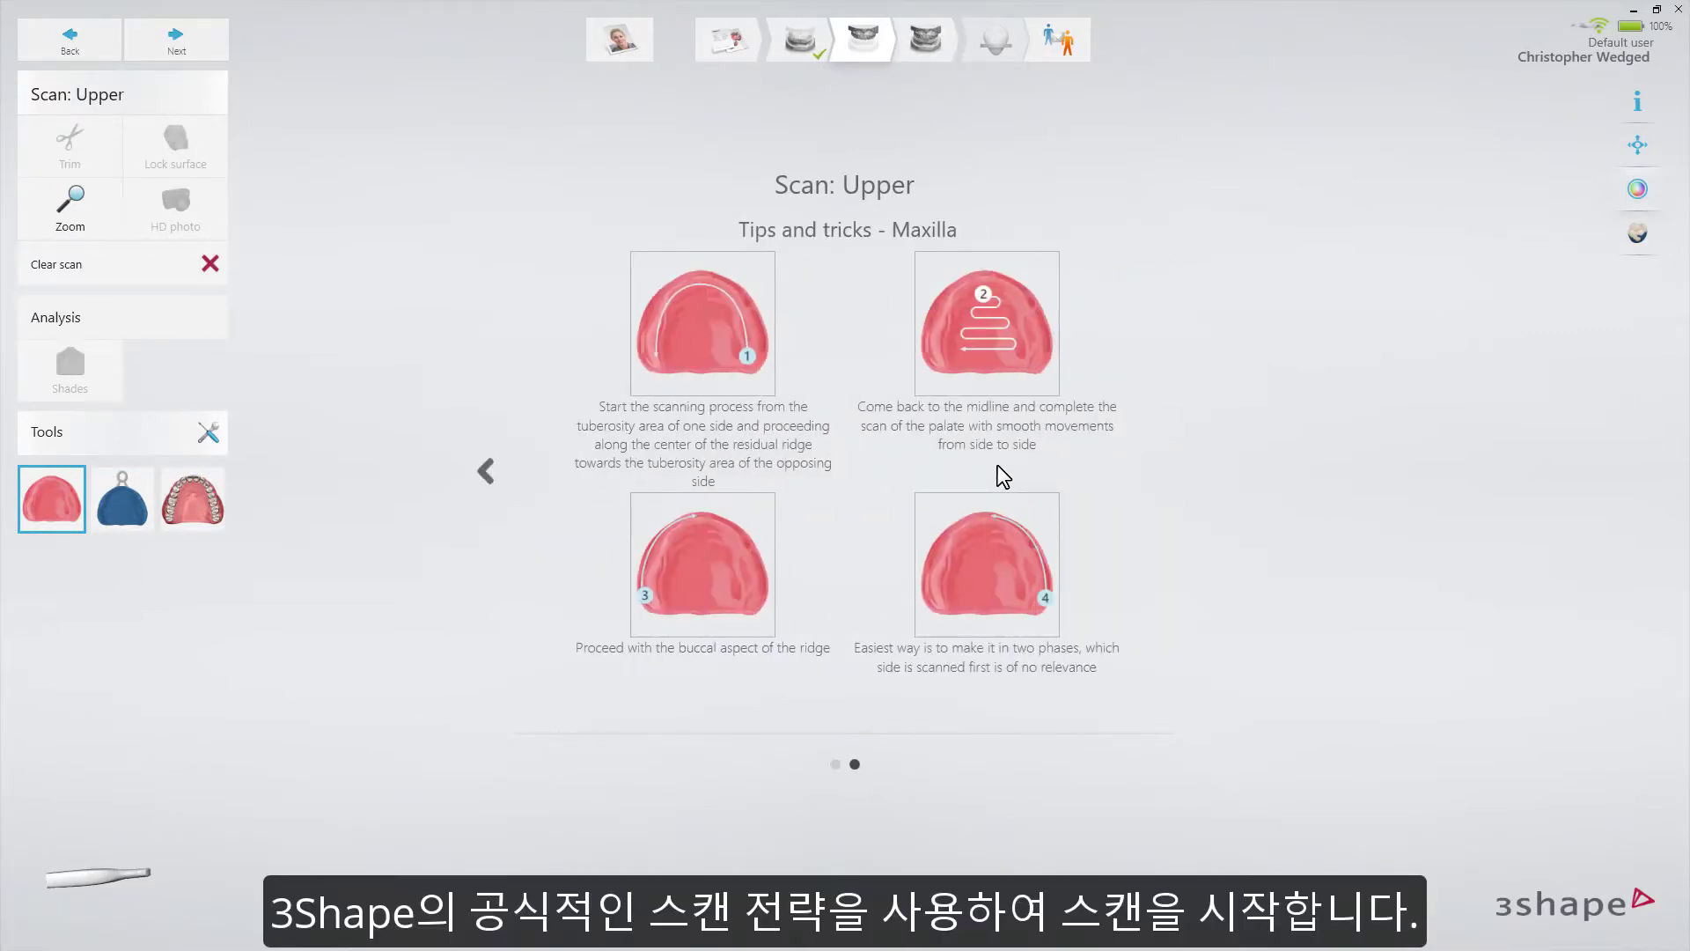
left_click(485, 469)
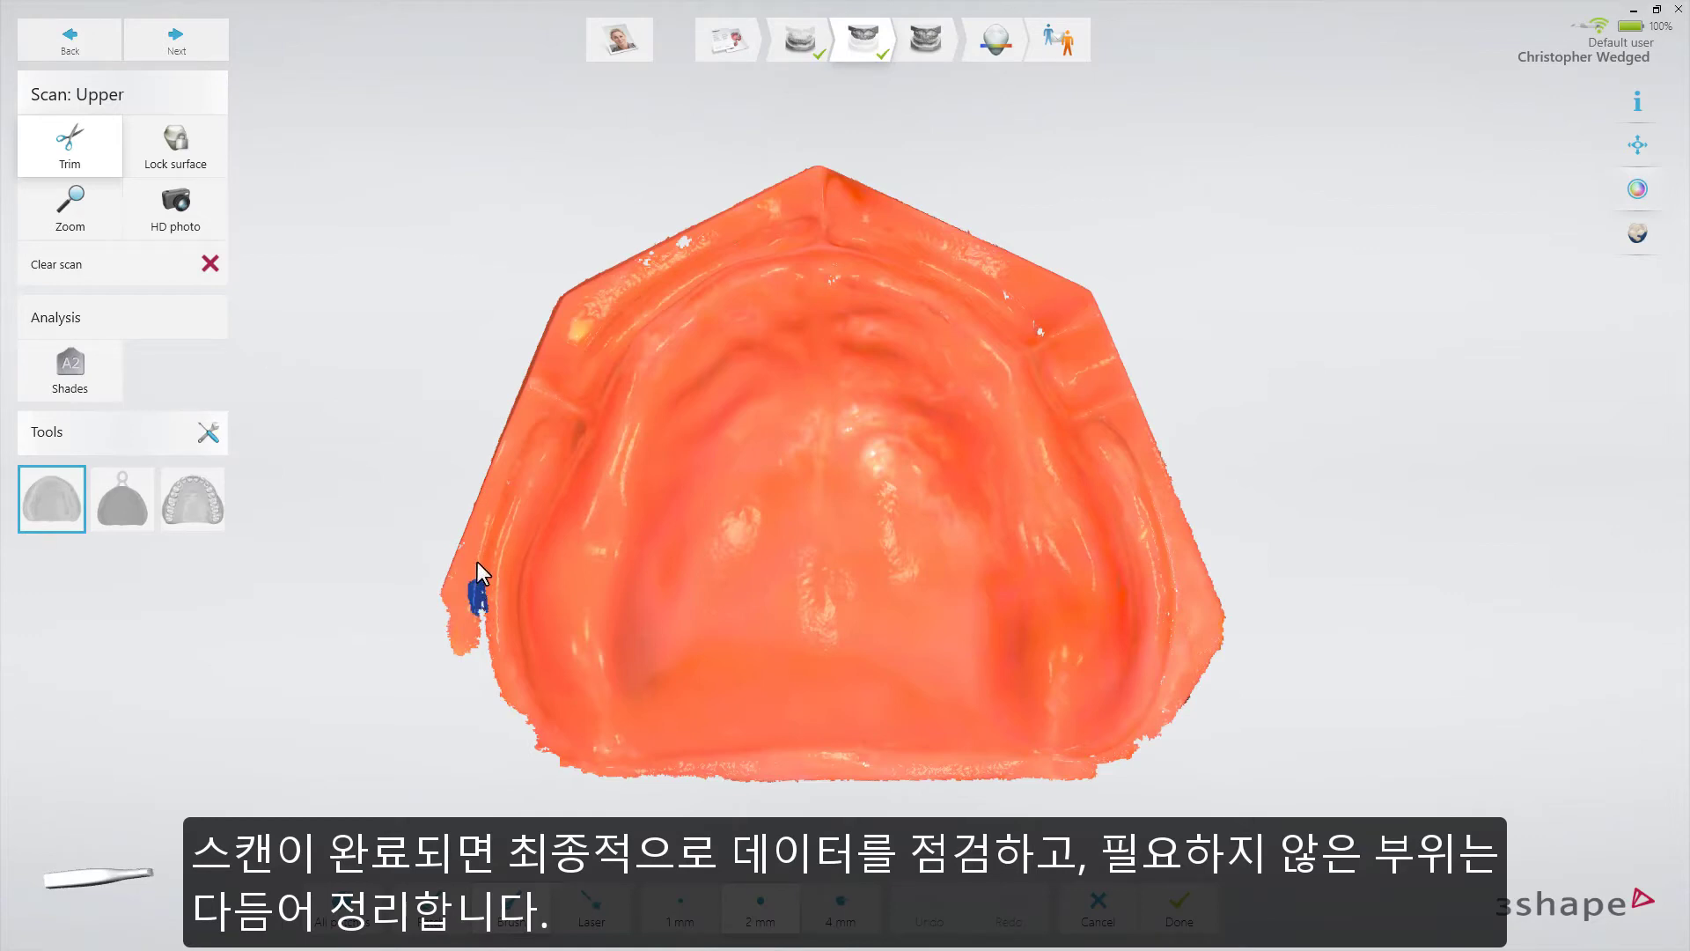
Brush away the upper scan's excess outer rim and proceed to Scan: Occlusion.
mouse_move(486, 497)
left_mouse_down()
mouse_move(506, 437)
mouse_move(718, 777)
mouse_move(645, 778)
left_mouse_up()
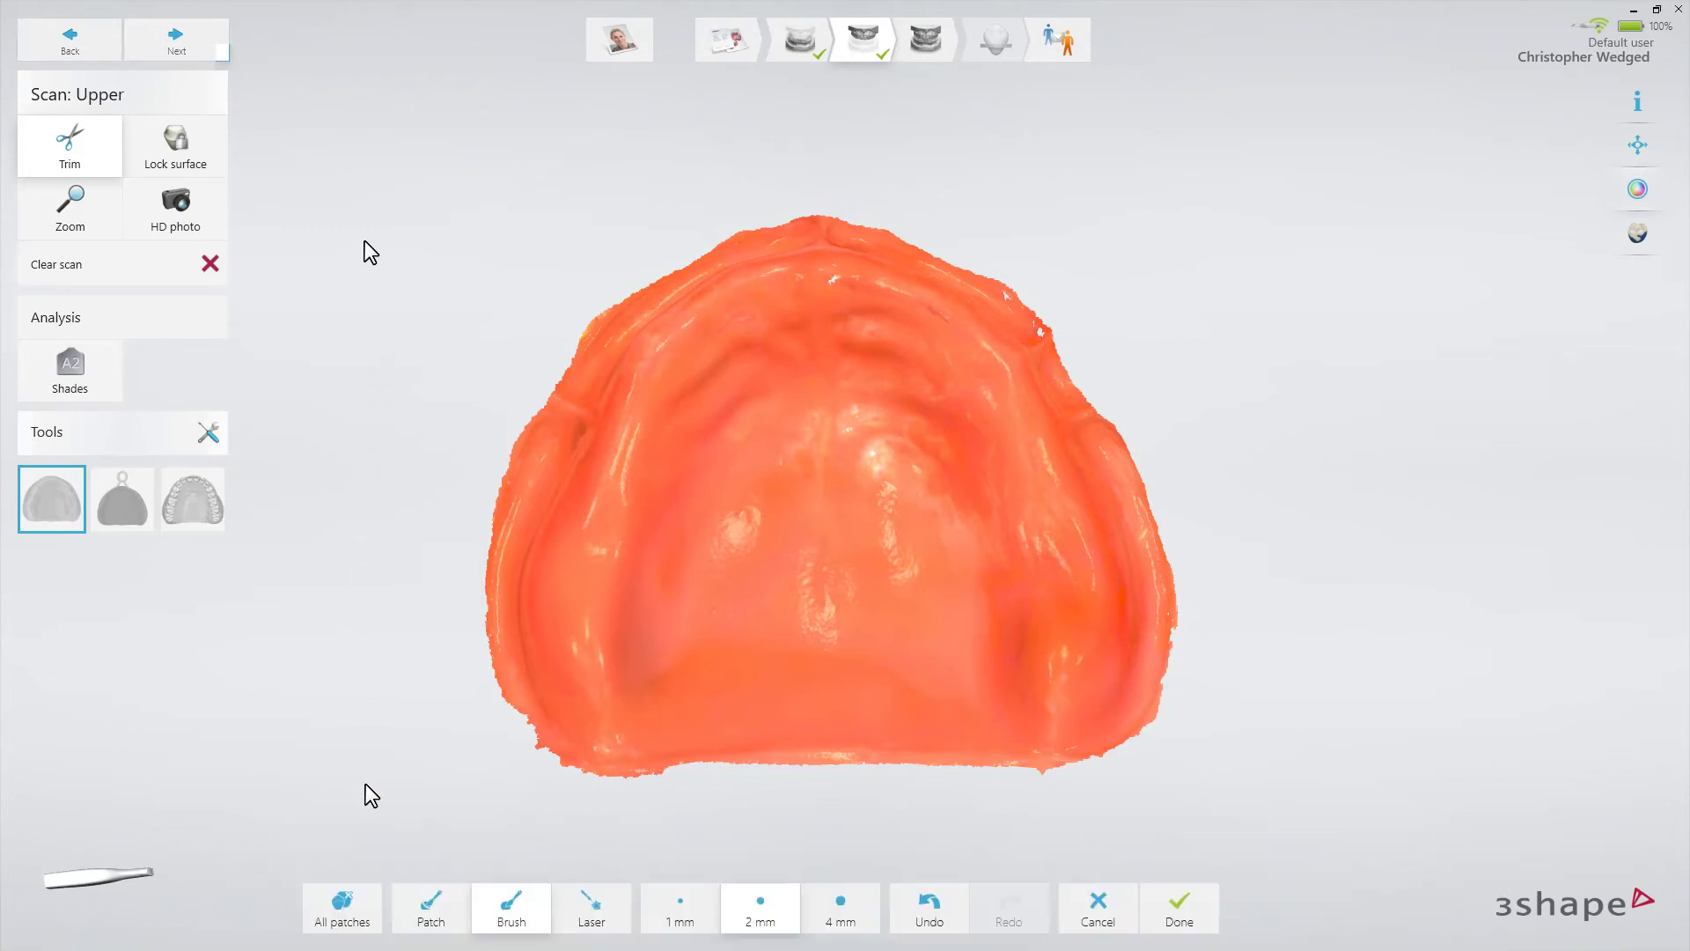
left_click(218, 47)
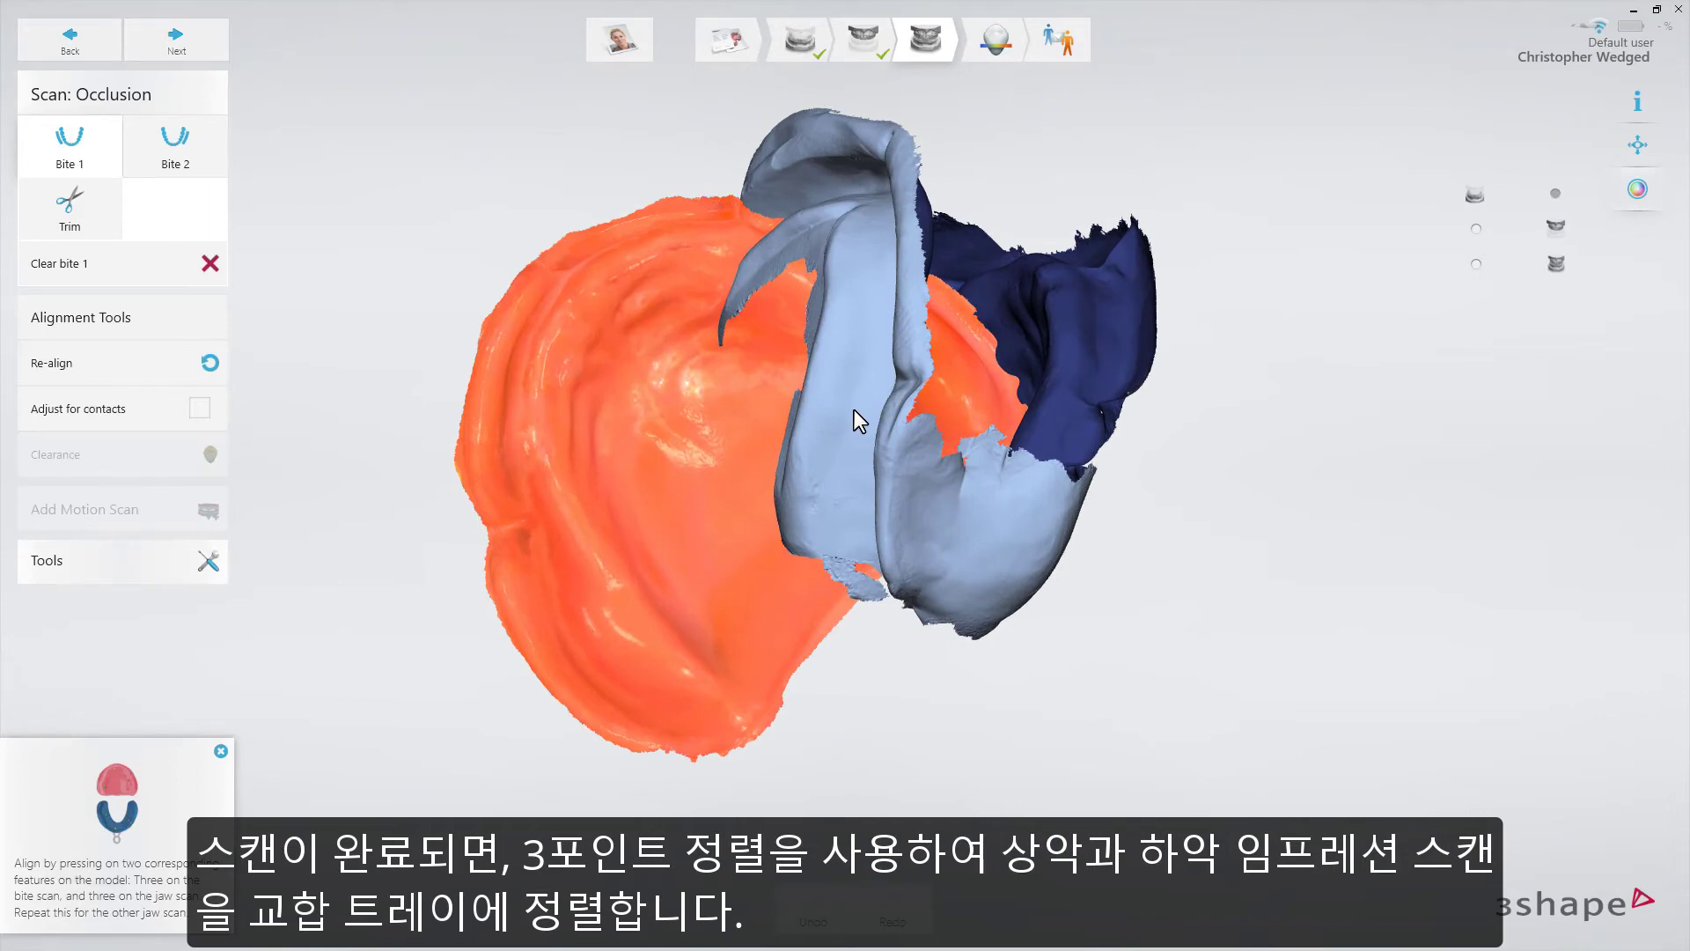
Align the upper jaw scan to the bite tray scan with three matching points.
right_click_drag(853, 409, 939, 387)
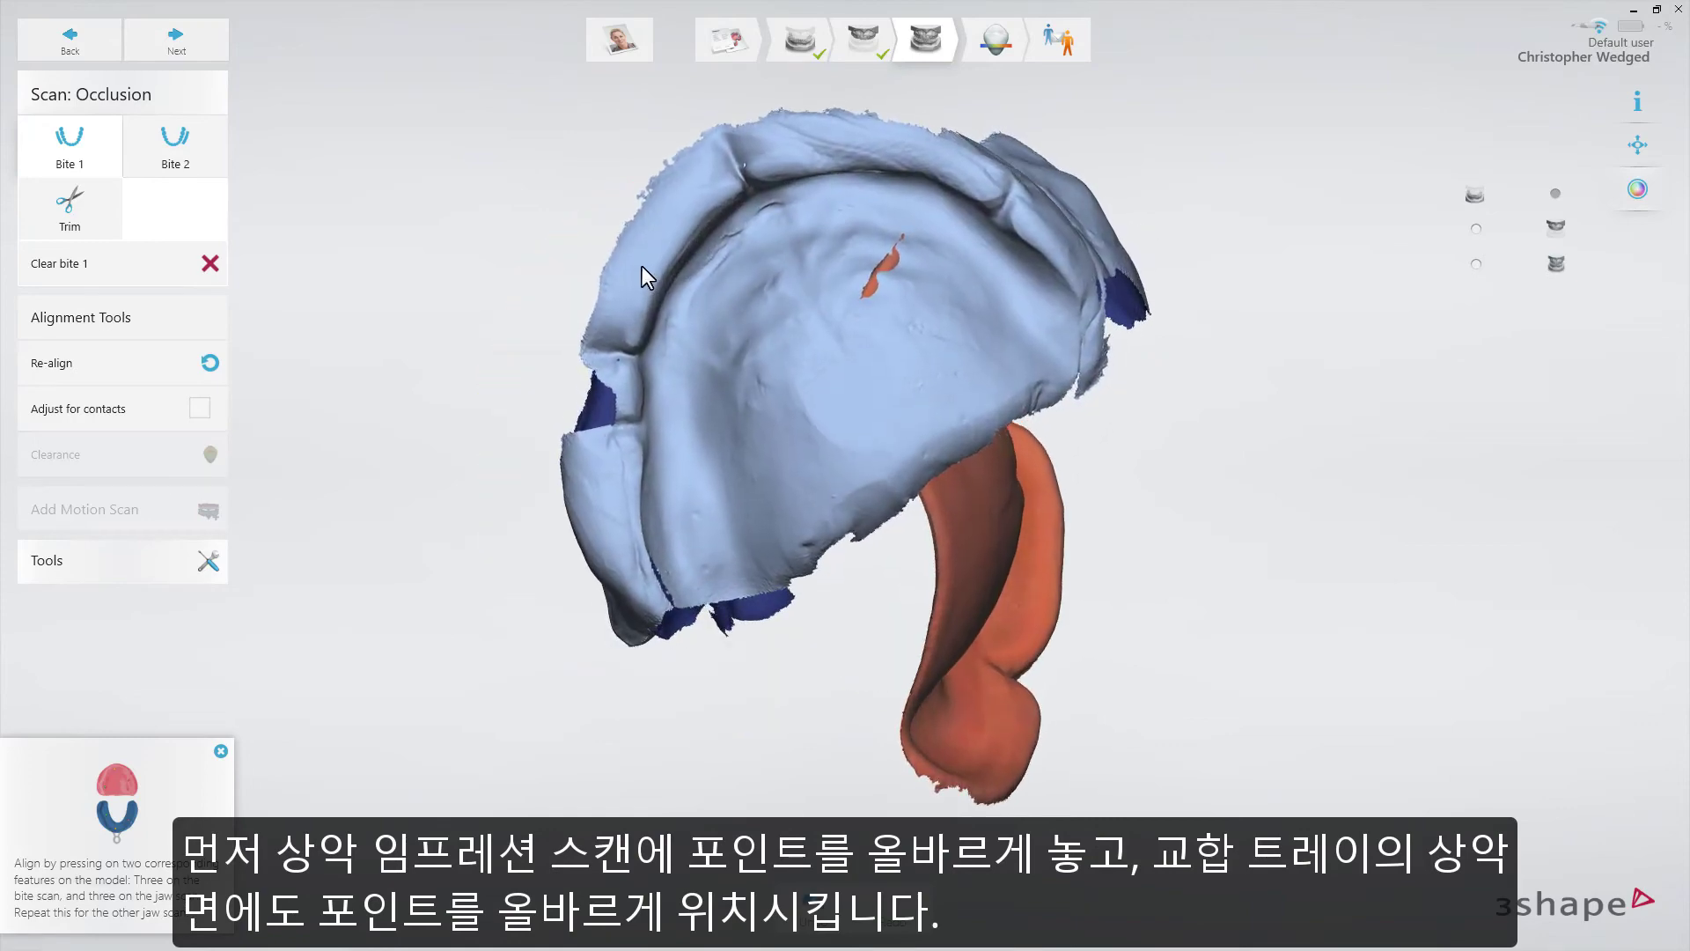
left_click(702, 529)
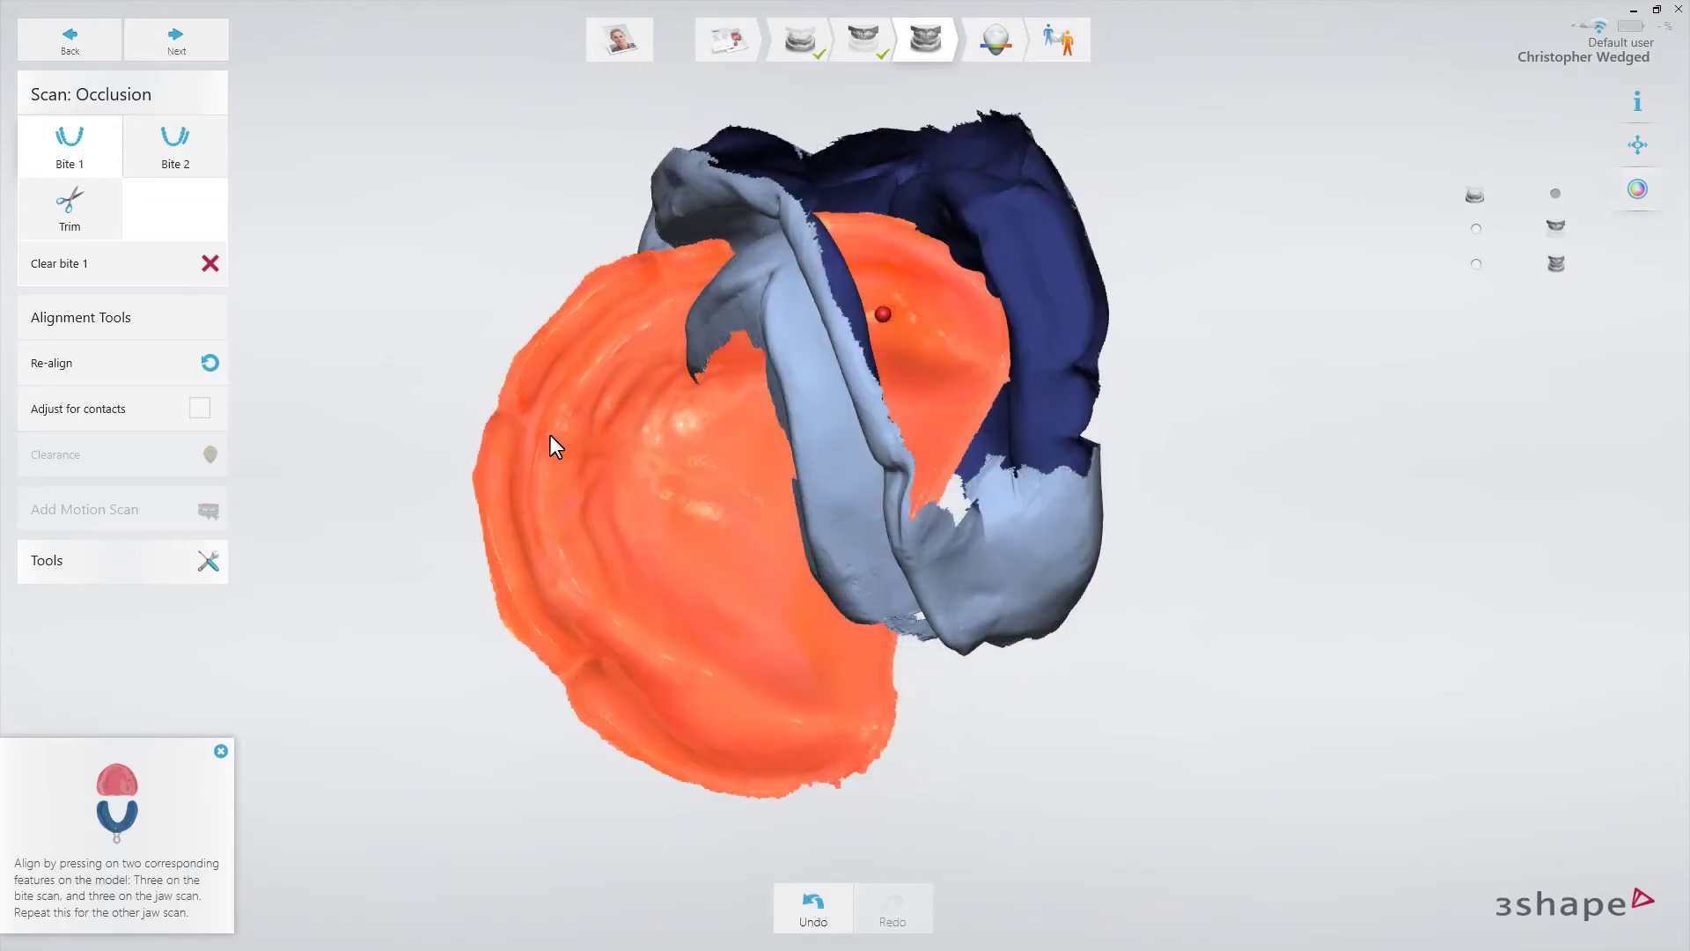
left_click(551, 435)
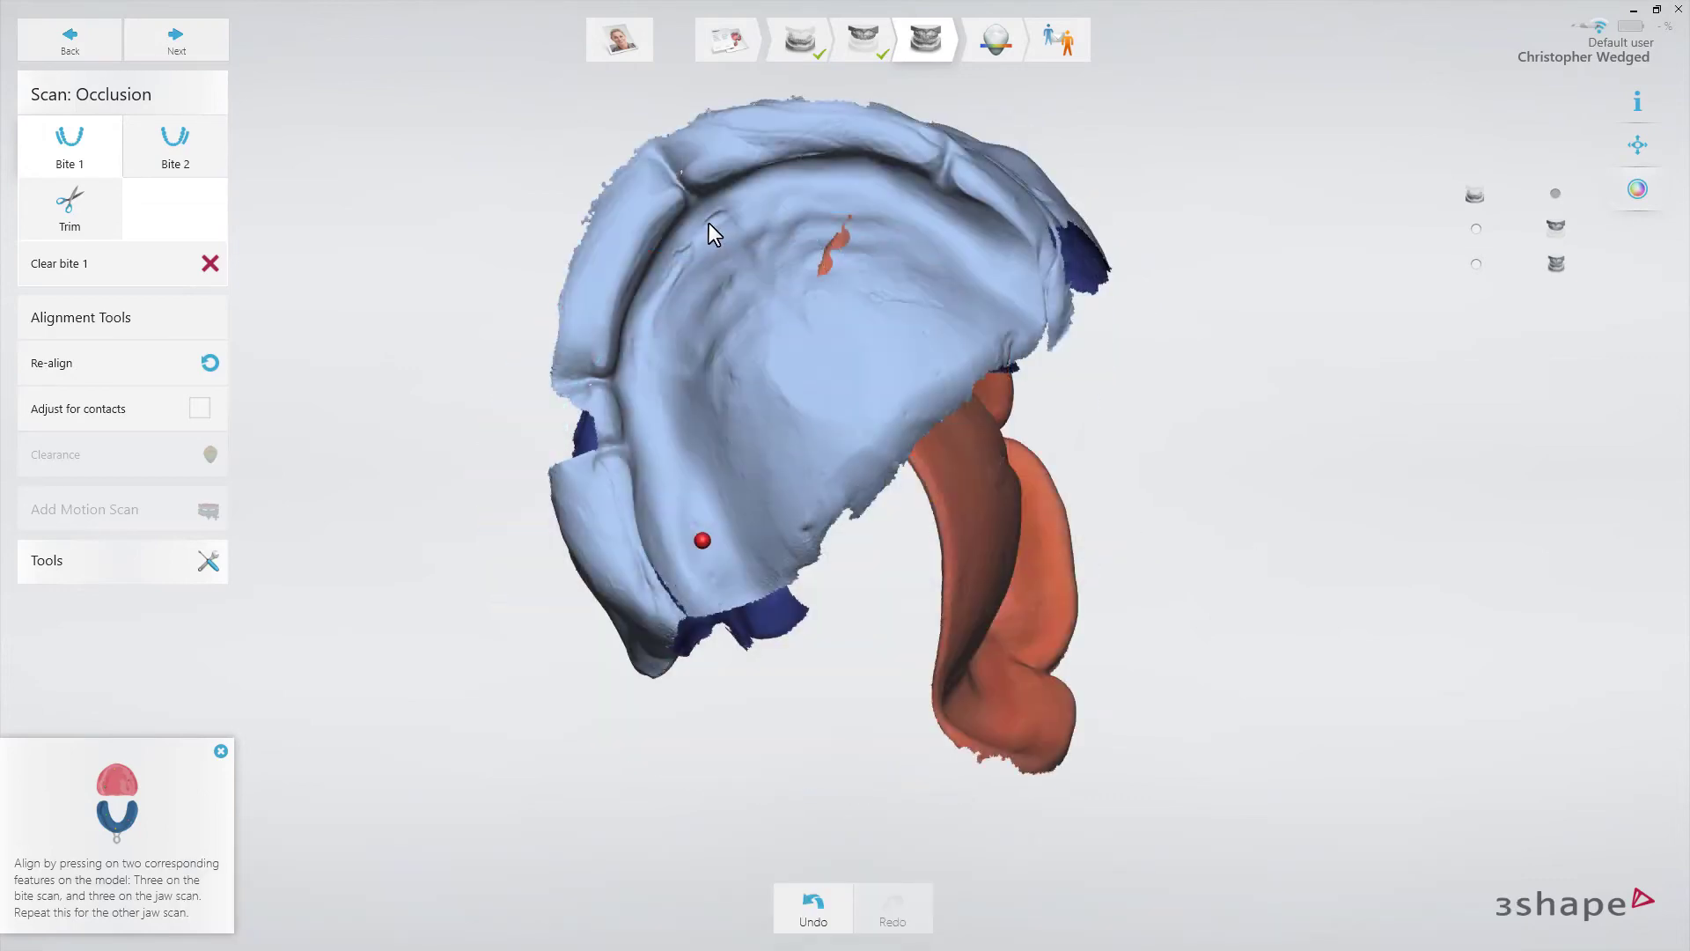
left_click(707, 224)
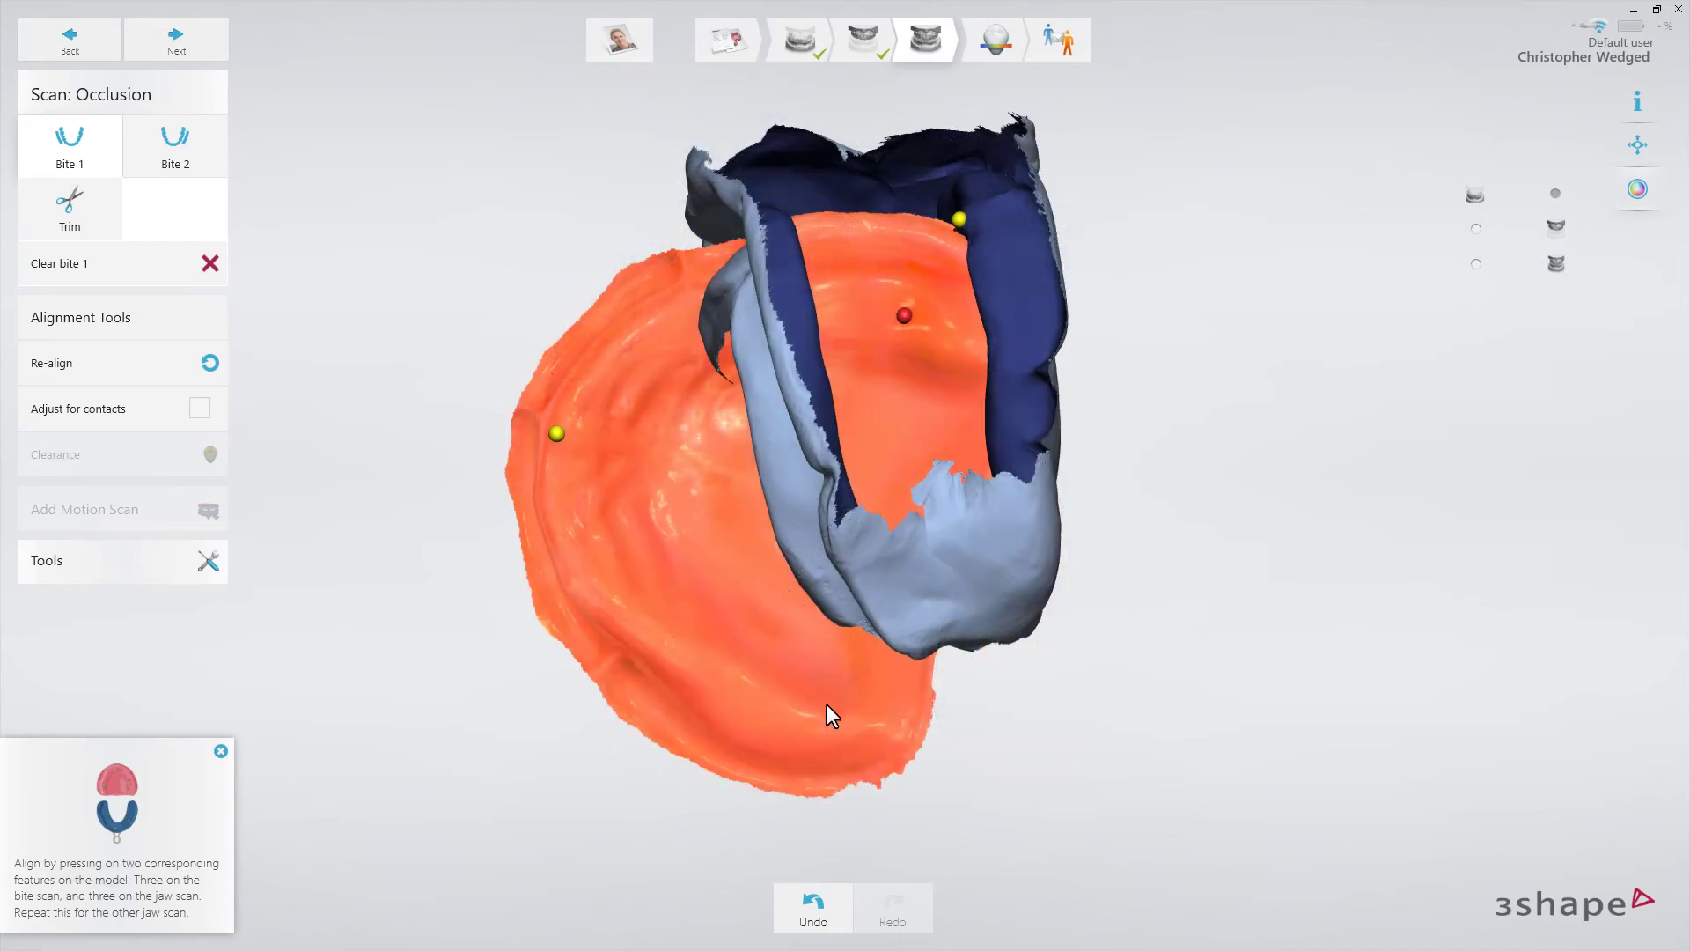
left_click(814, 720)
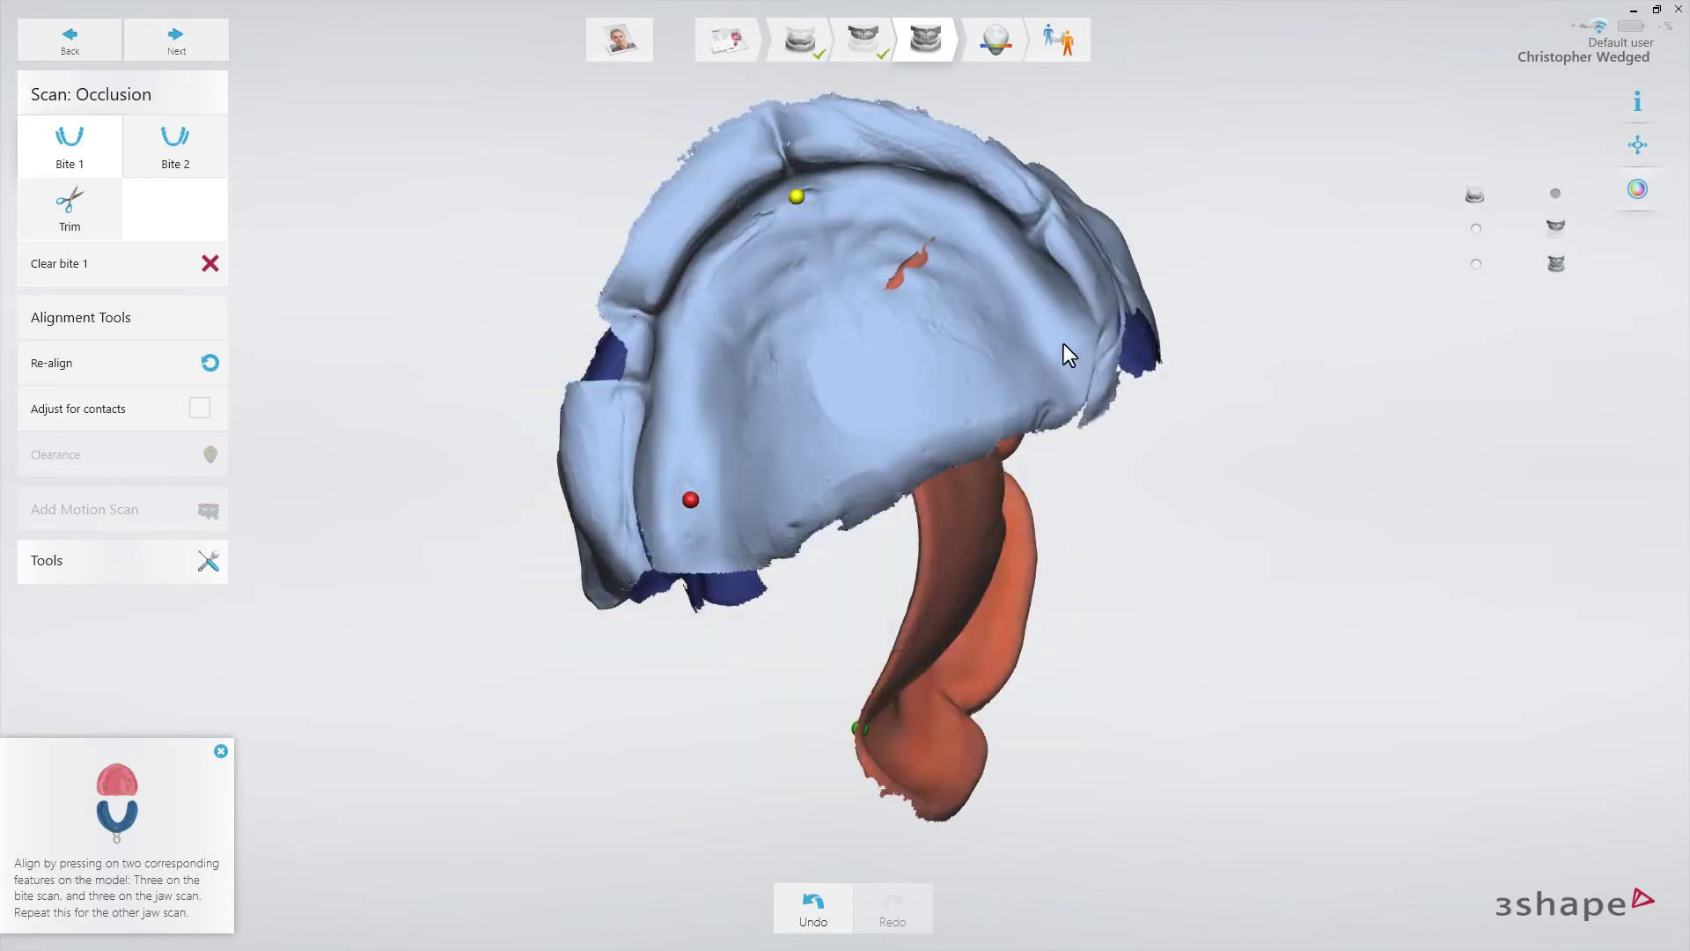
left_click(1064, 344)
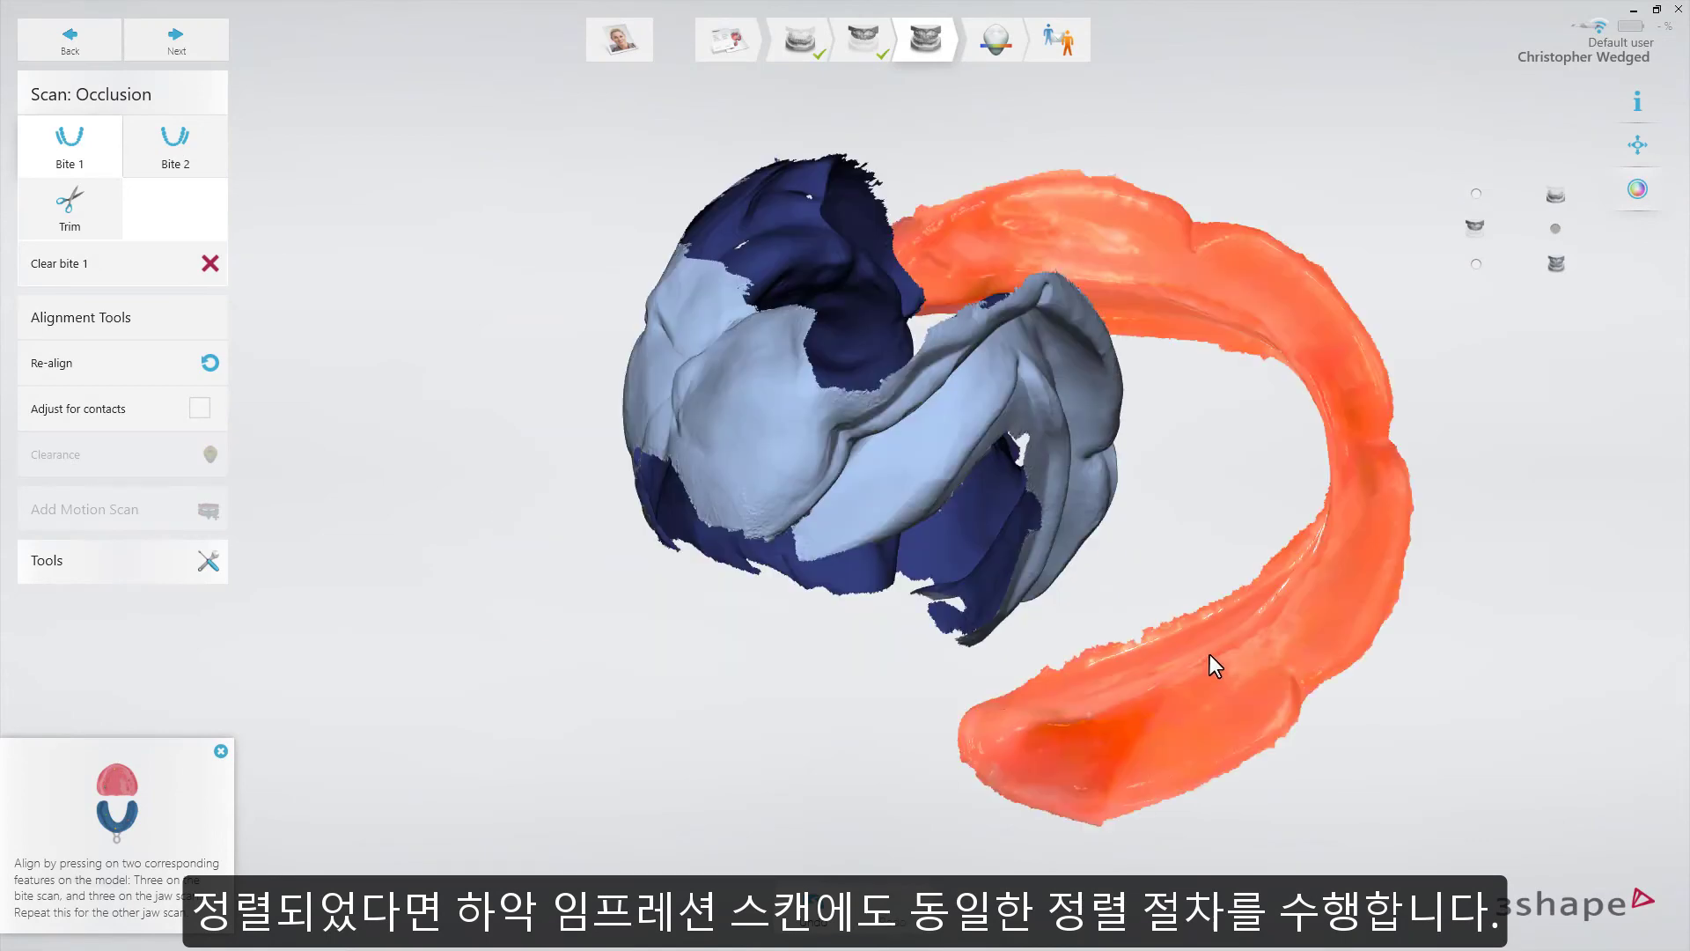
Place two pairs of matching points on the lower jaw scan and the bite scan.
left_click(1209, 653)
left_click(693, 280)
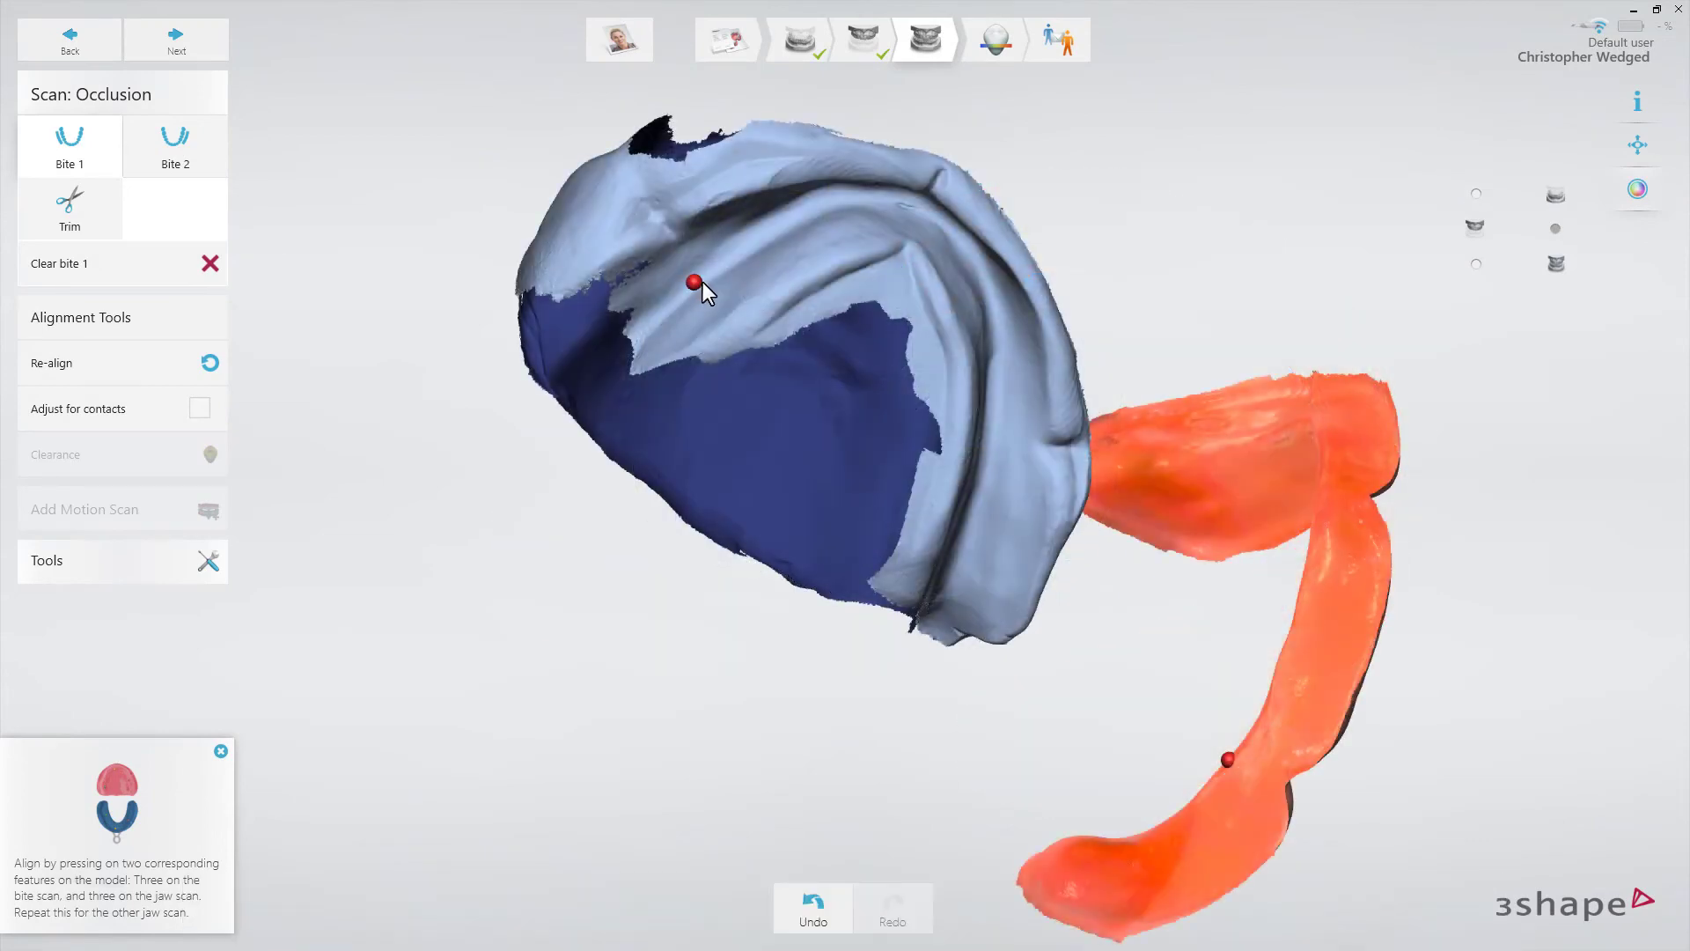
left_click(1207, 480)
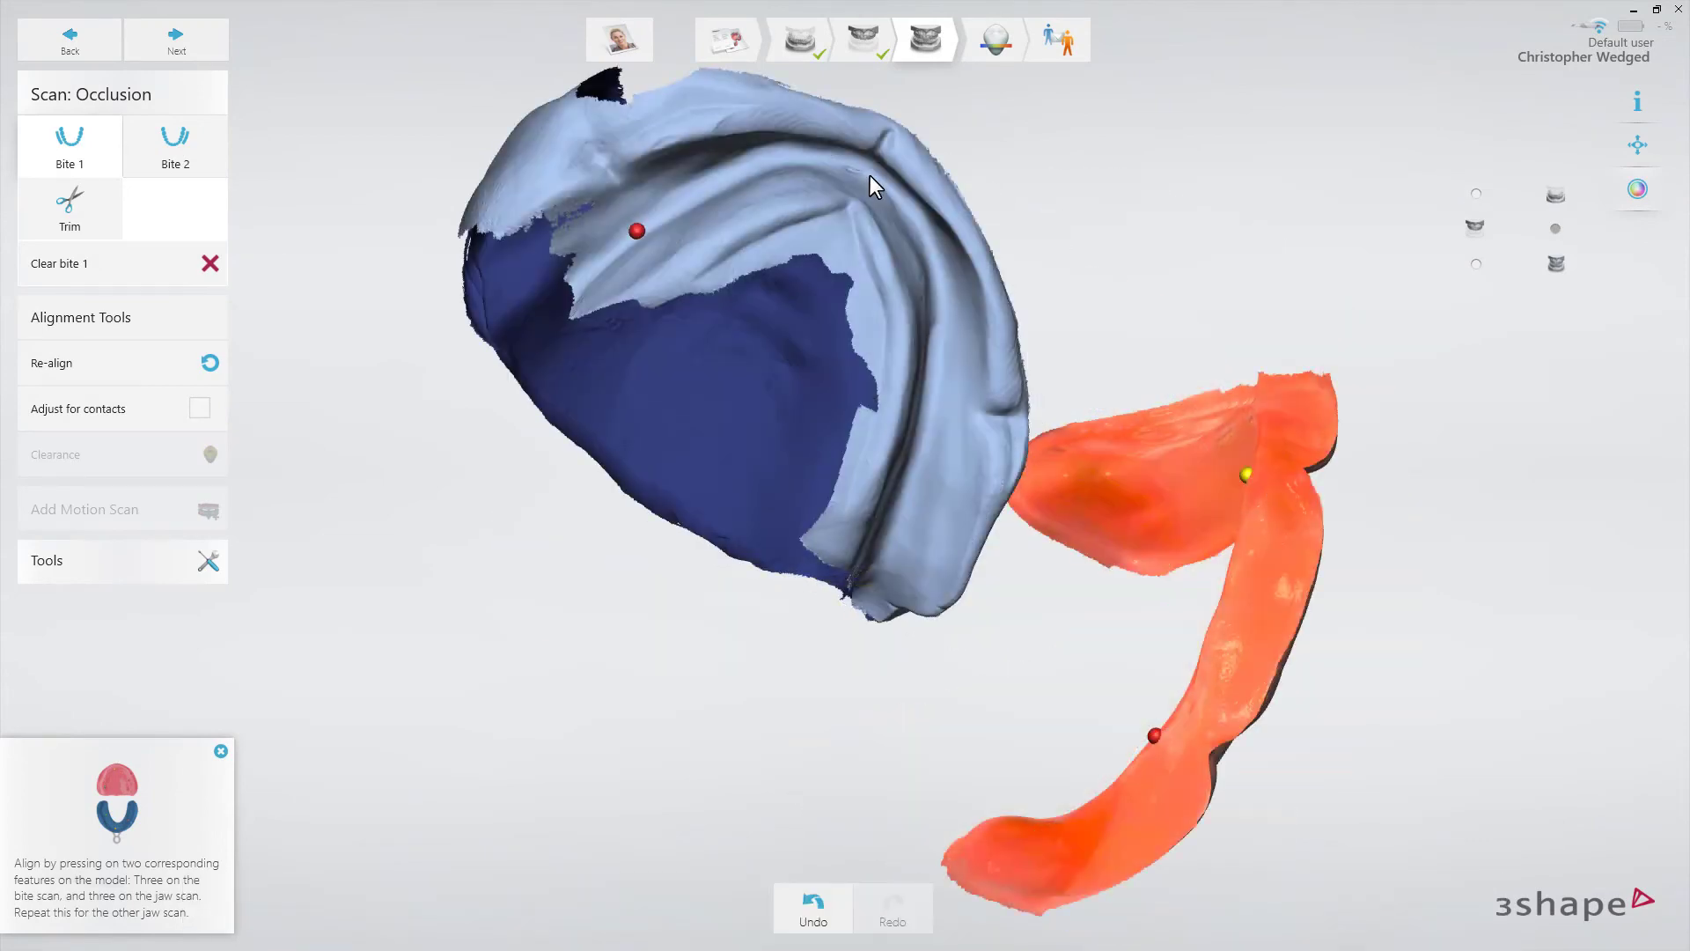
left_click(871, 177)
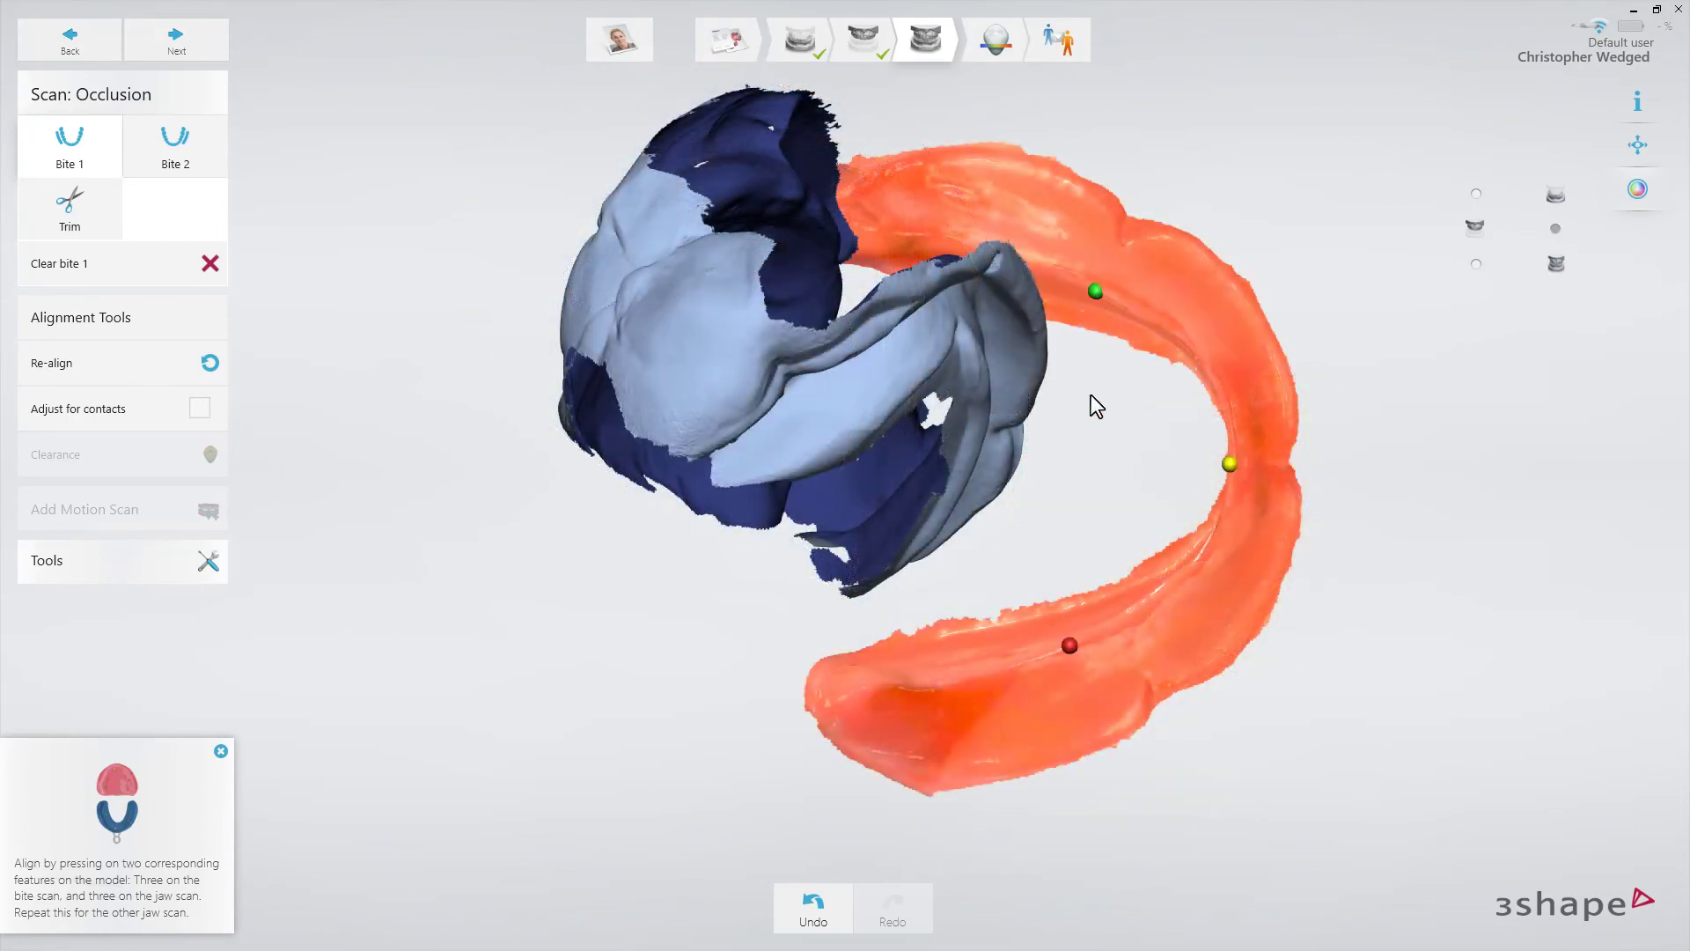